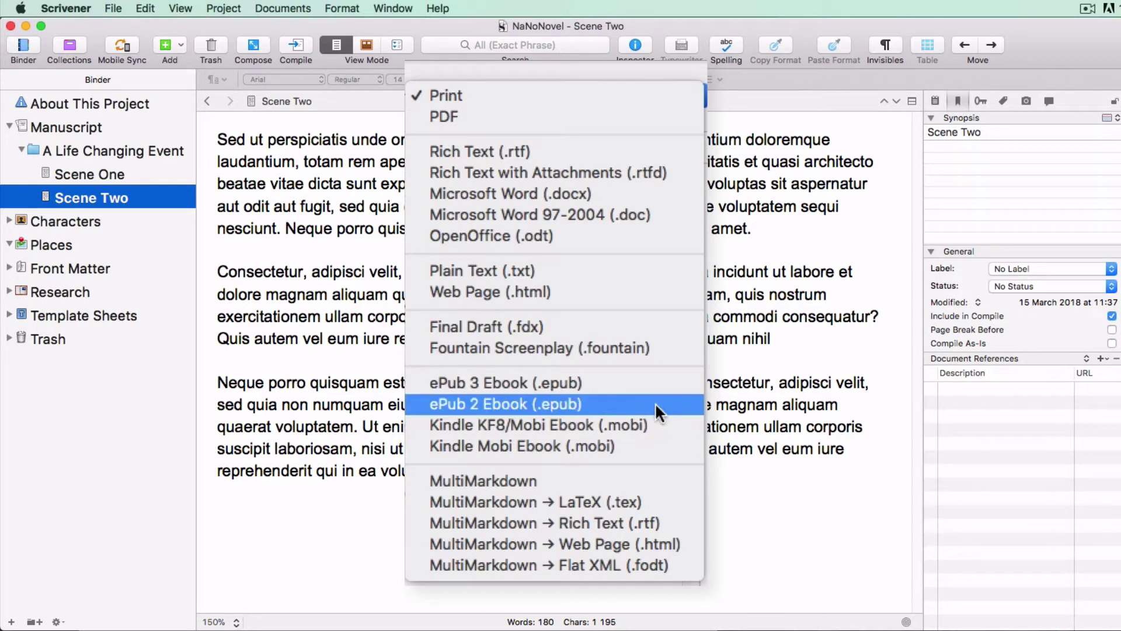
Choose Kindle Mobi Ebook (.mobi) as the compile output format
click(658, 440)
Switch the editor from Scene Two to the Scene One document
click(501, 165)
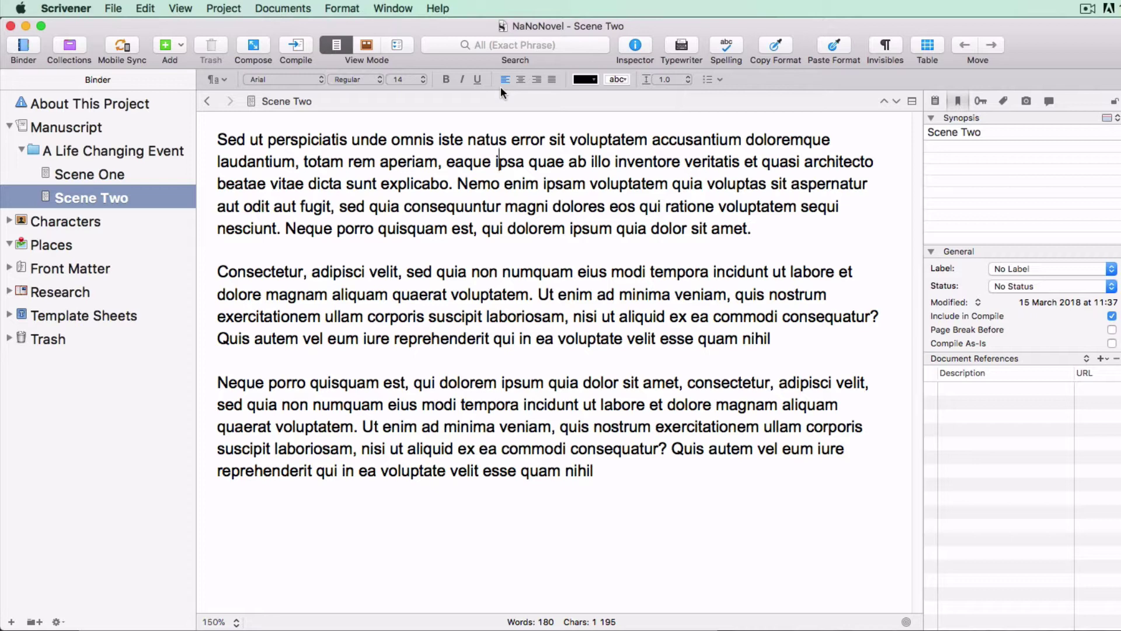
click(109, 173)
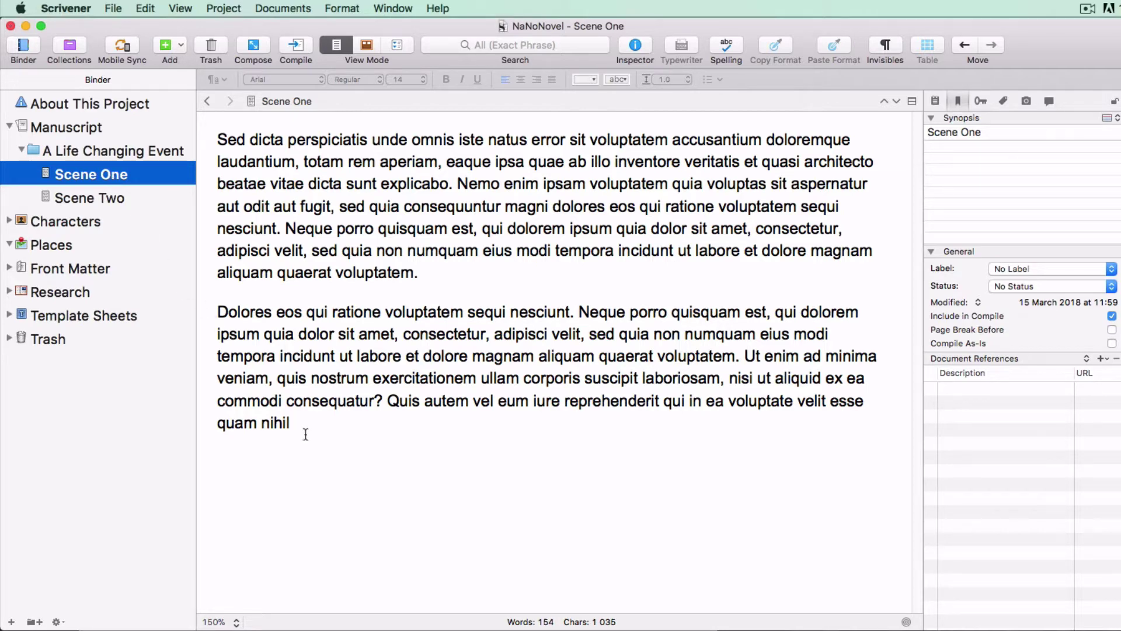
Justify all of Scene One's text
drag(306, 431, 216, 132)
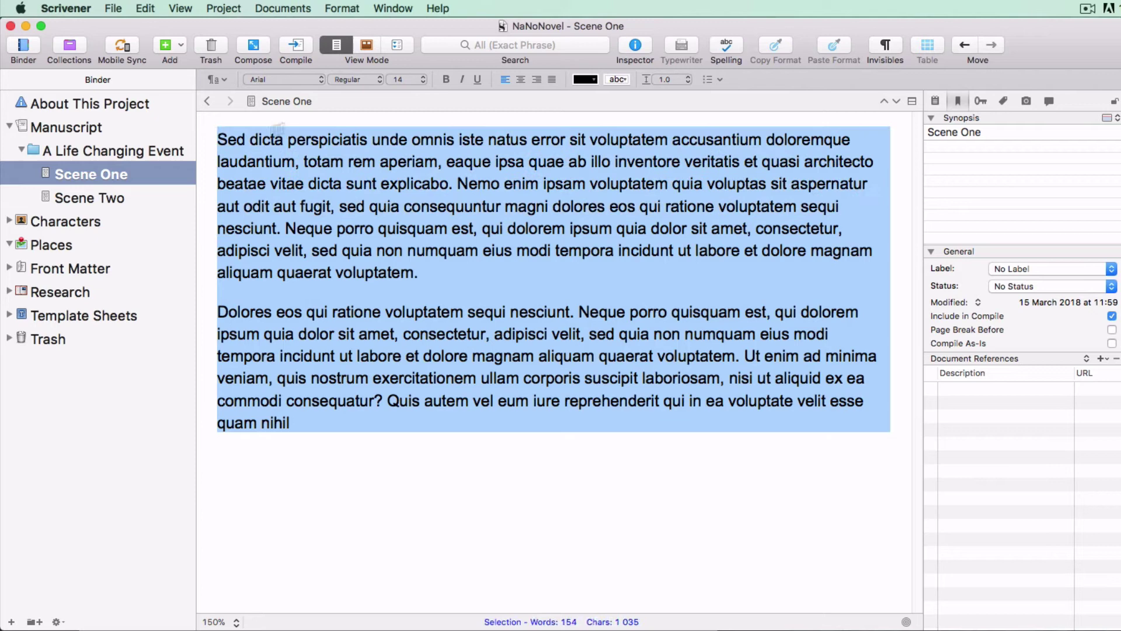
click(552, 79)
click(314, 469)
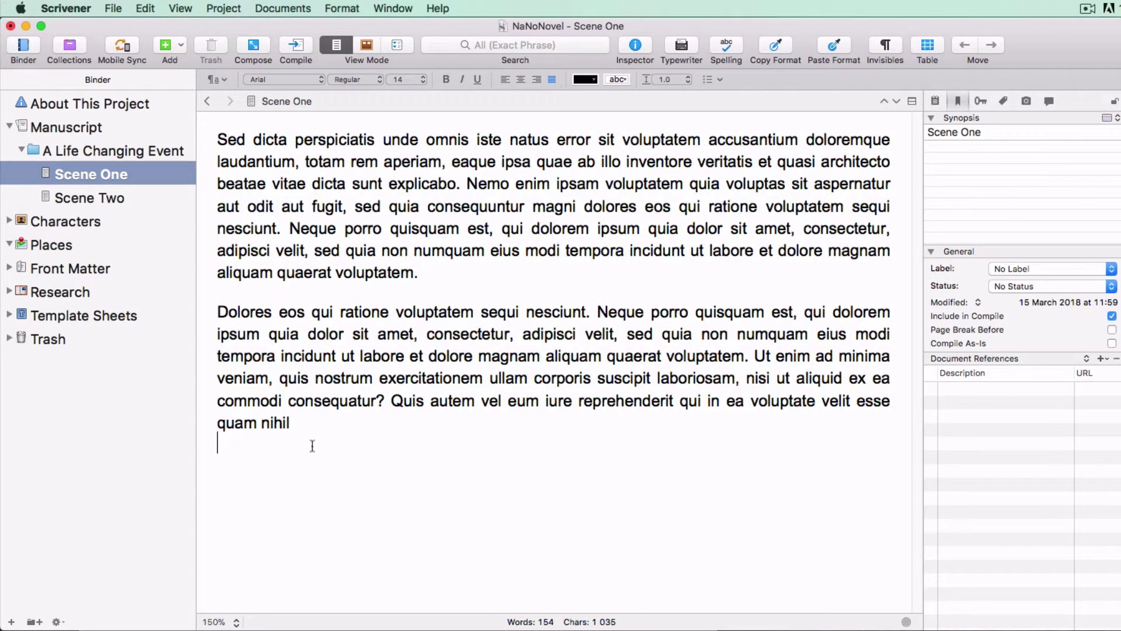
Apply the Block preset to the second paragraph, making an indented 11-point quote
drag(308, 428, 212, 317)
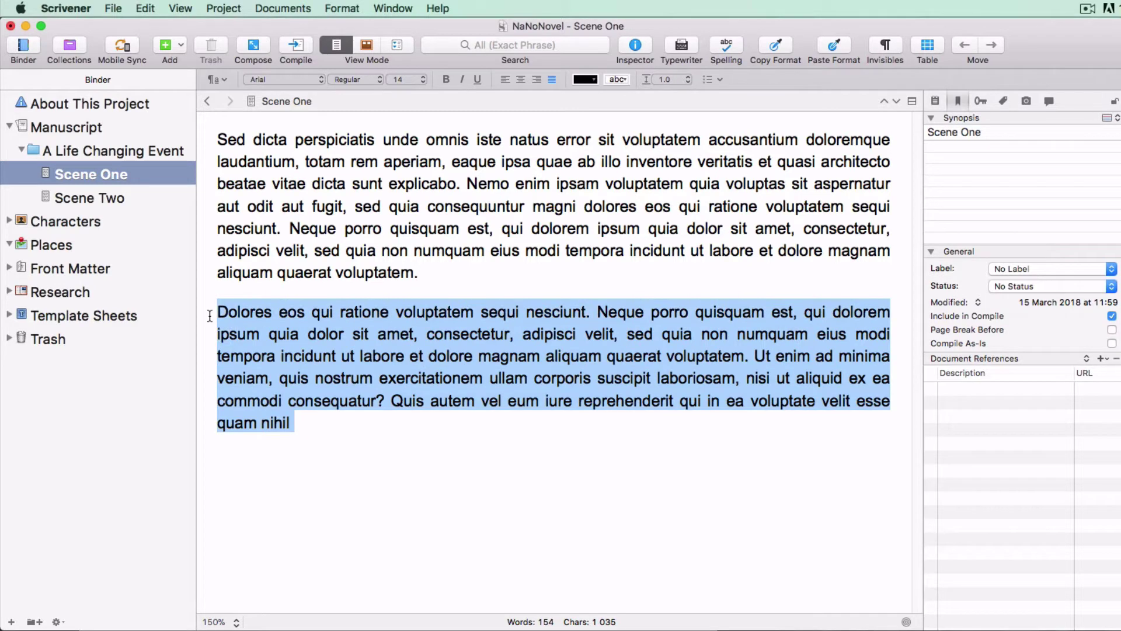
click(223, 80)
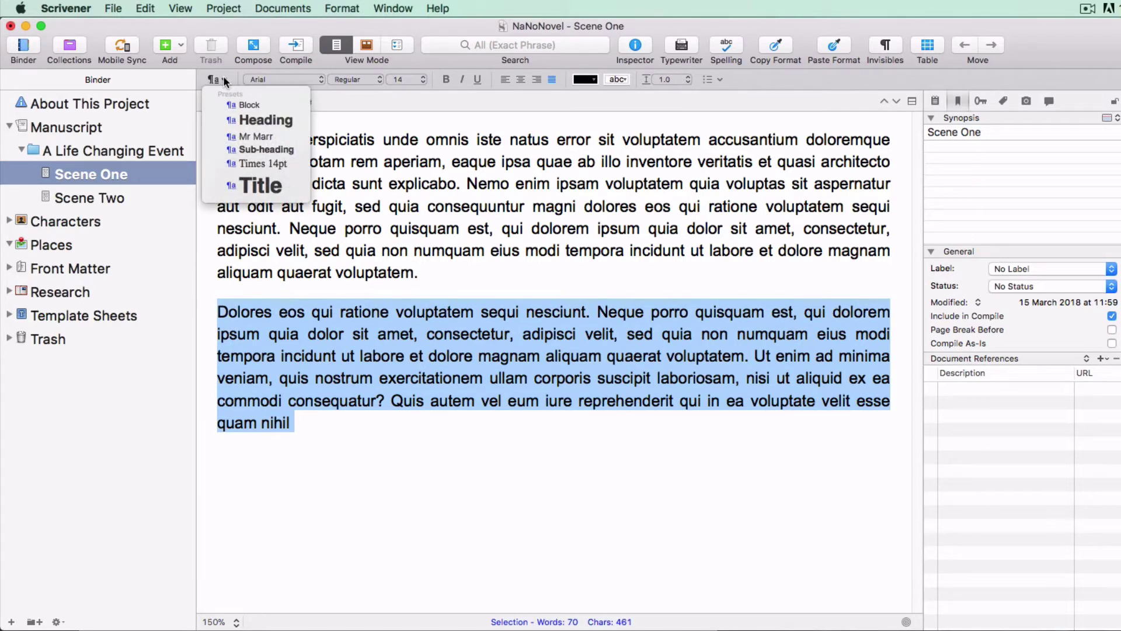
click(236, 105)
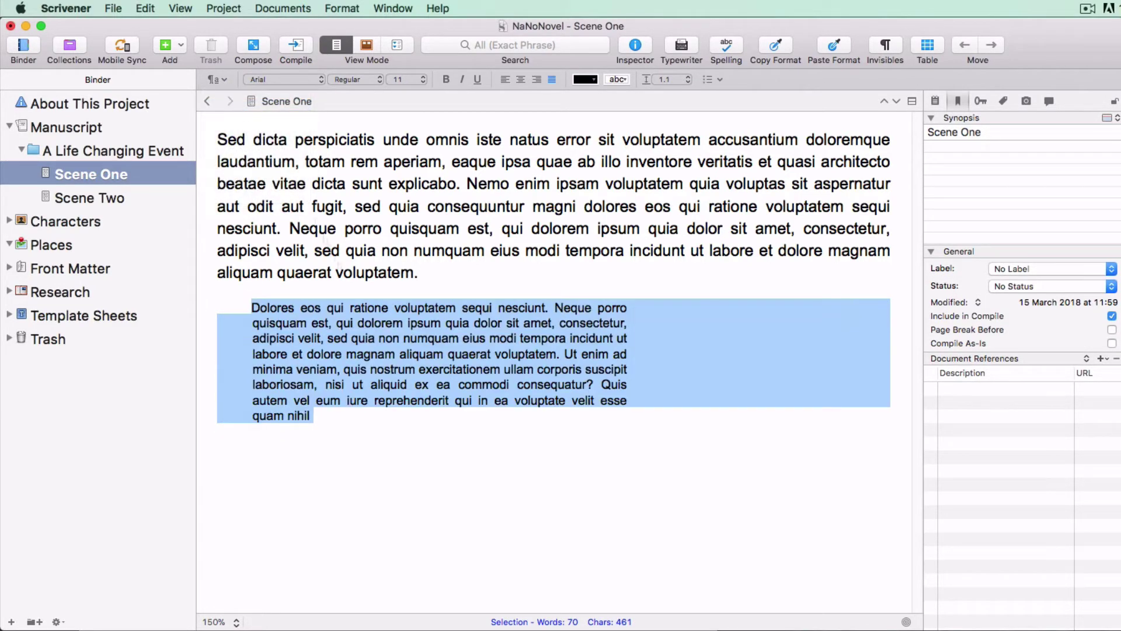
click(596, 485)
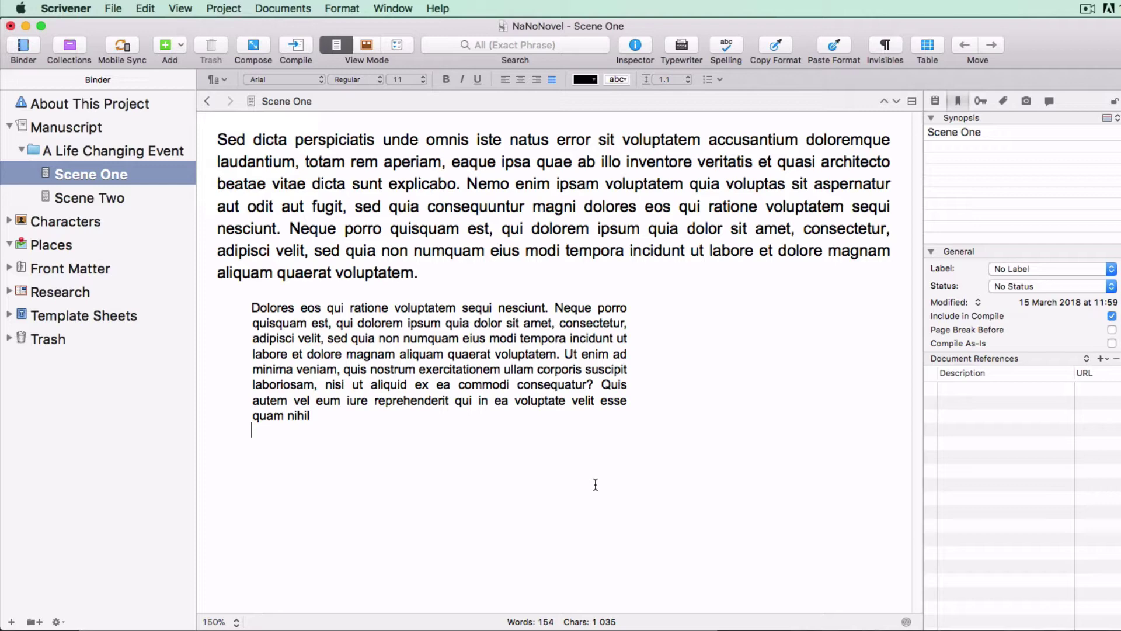
In Compile, keep the E-book format with Kindle eBook (.mobi) output
click(298, 41)
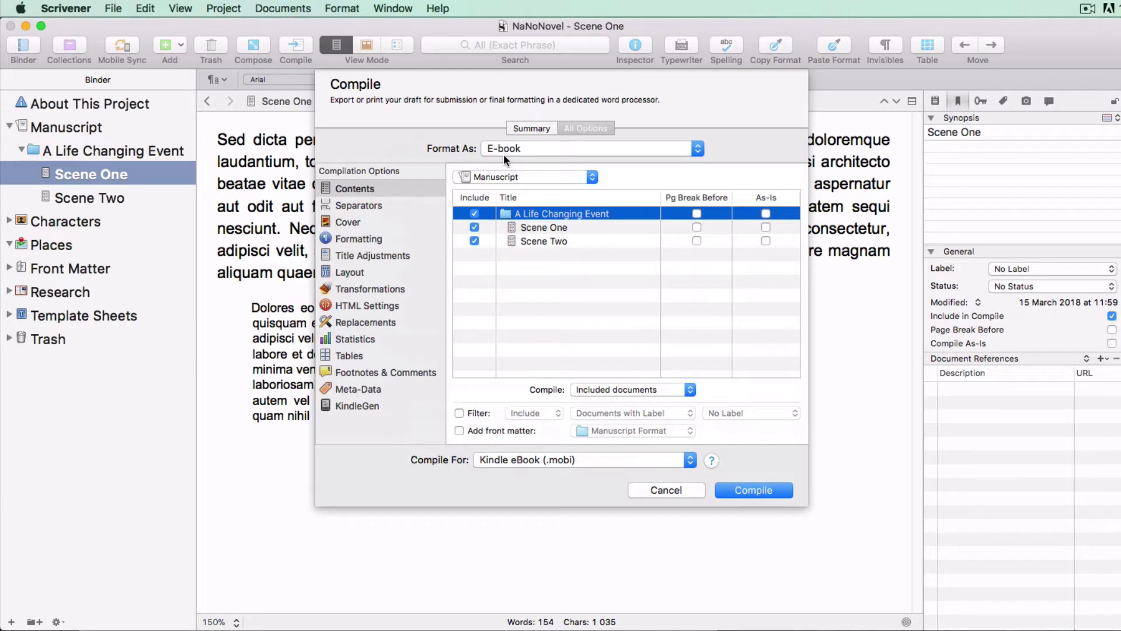
click(699, 147)
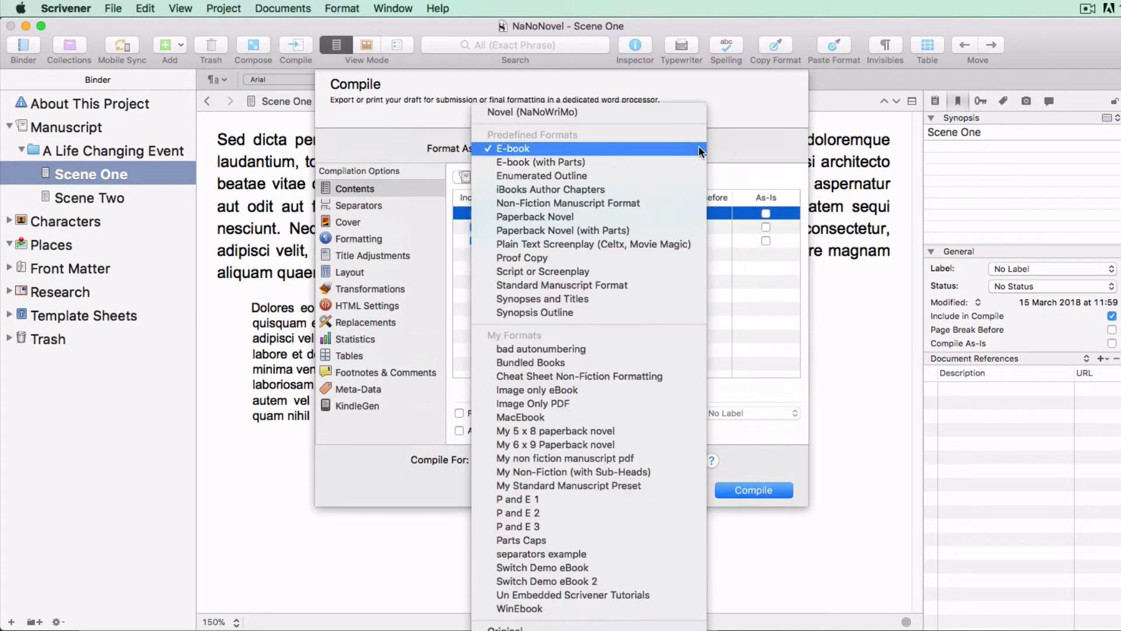
click(699, 147)
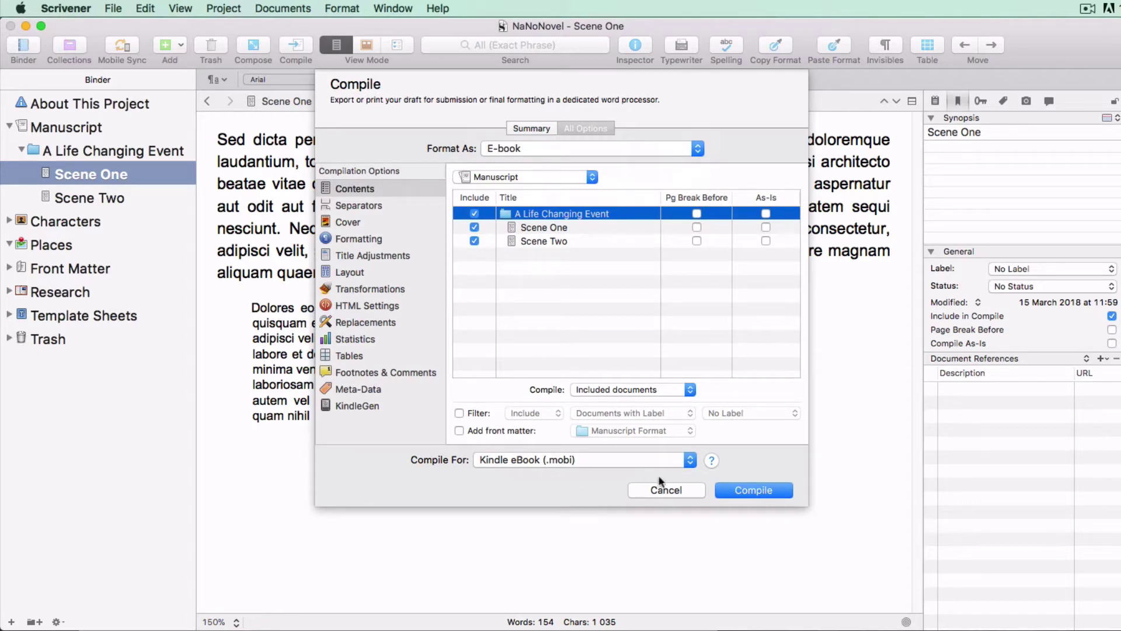
click(689, 459)
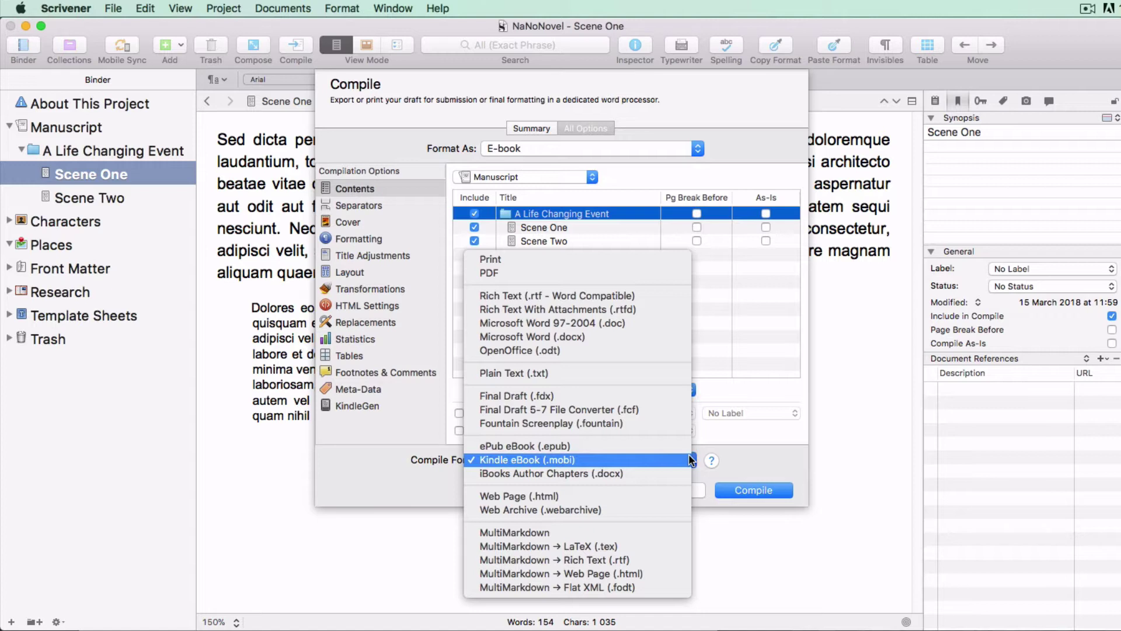
click(689, 459)
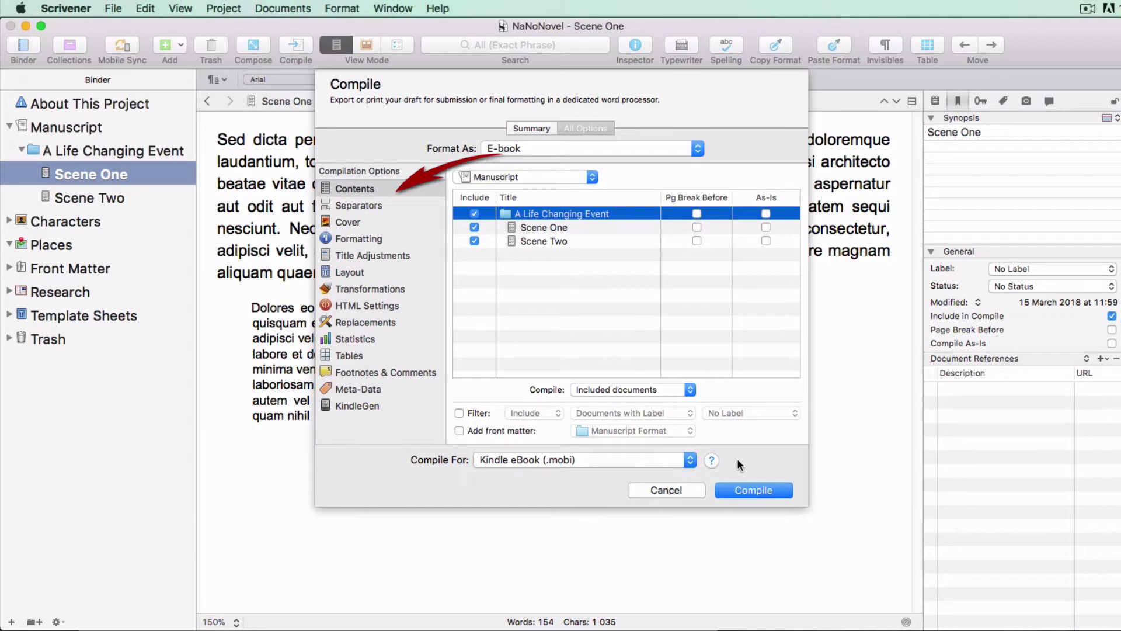
Set Scene One to compile as-is and export Block Quote.mobi to the Desktop
click(765, 228)
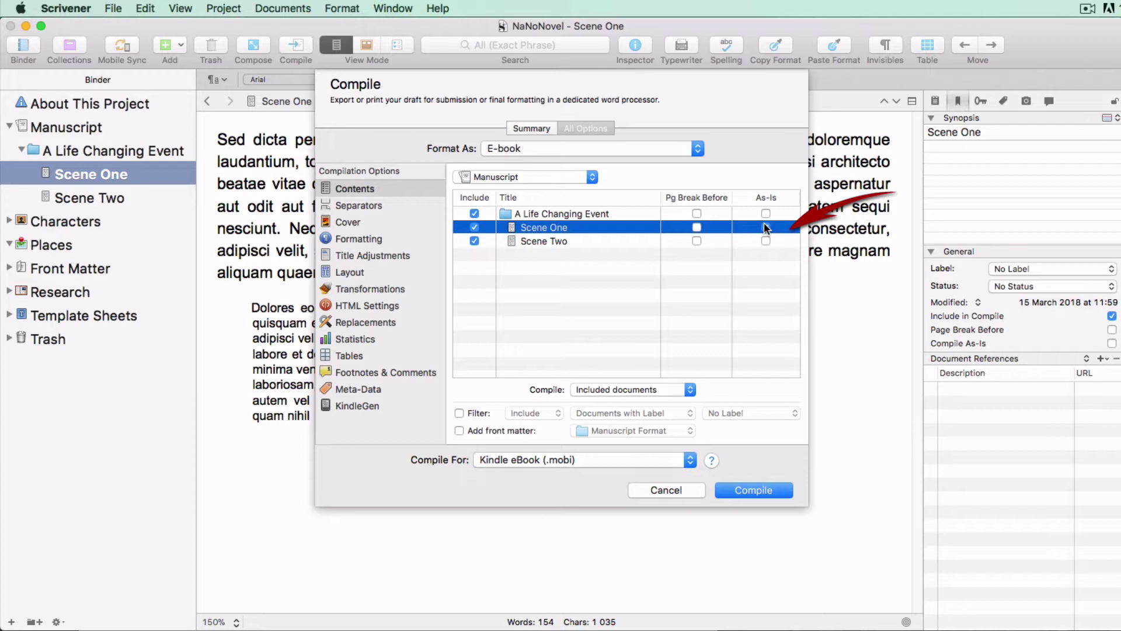
click(765, 227)
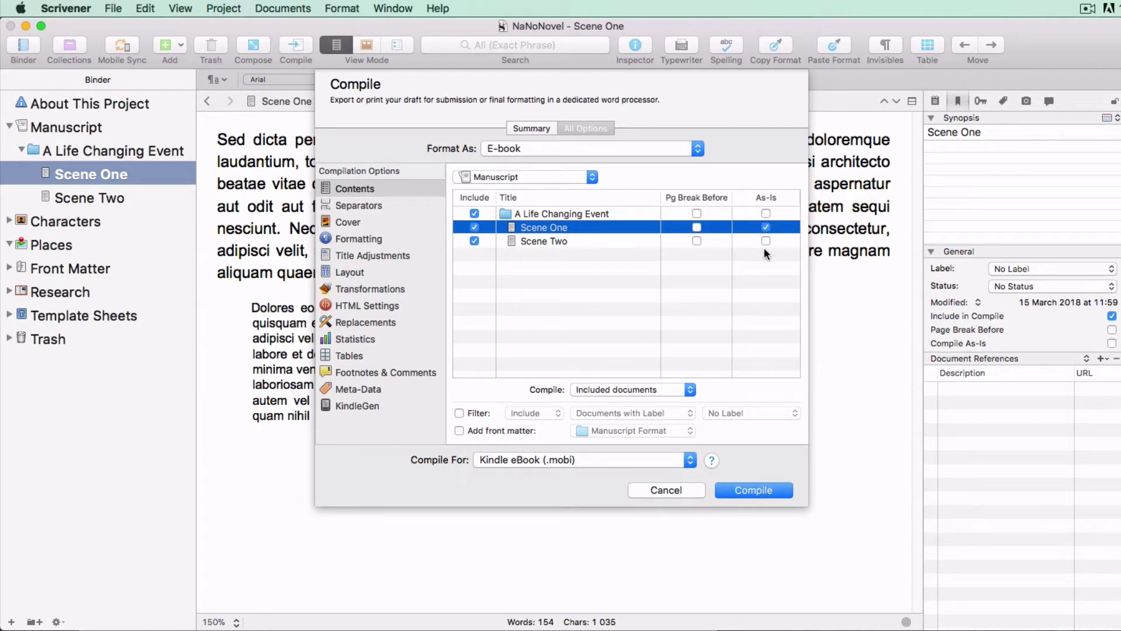
click(756, 489)
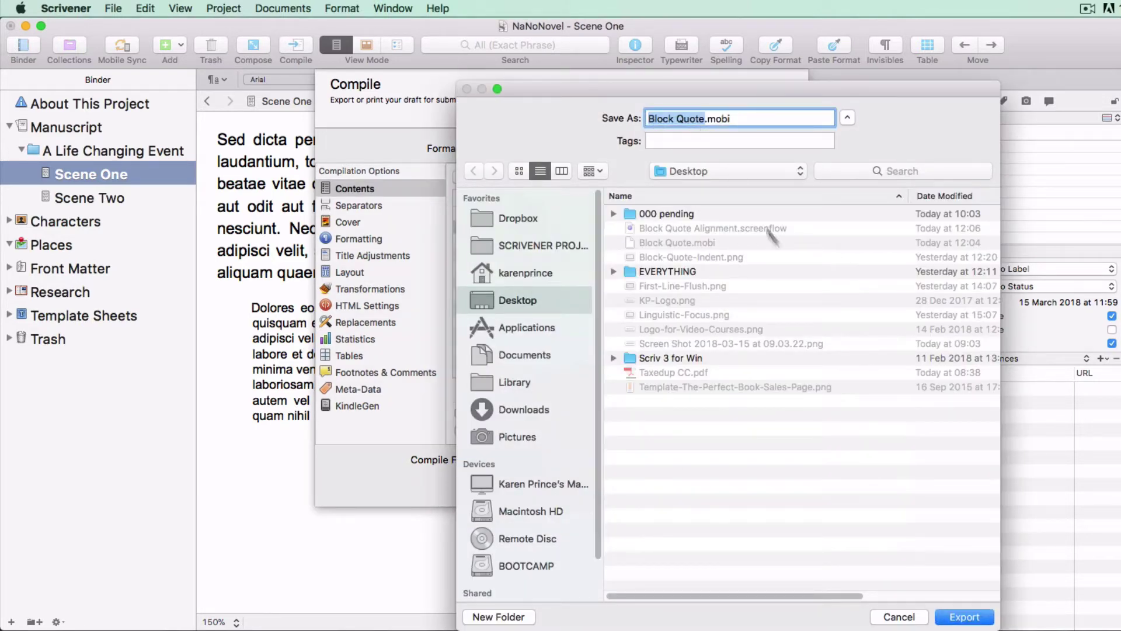
click(964, 617)
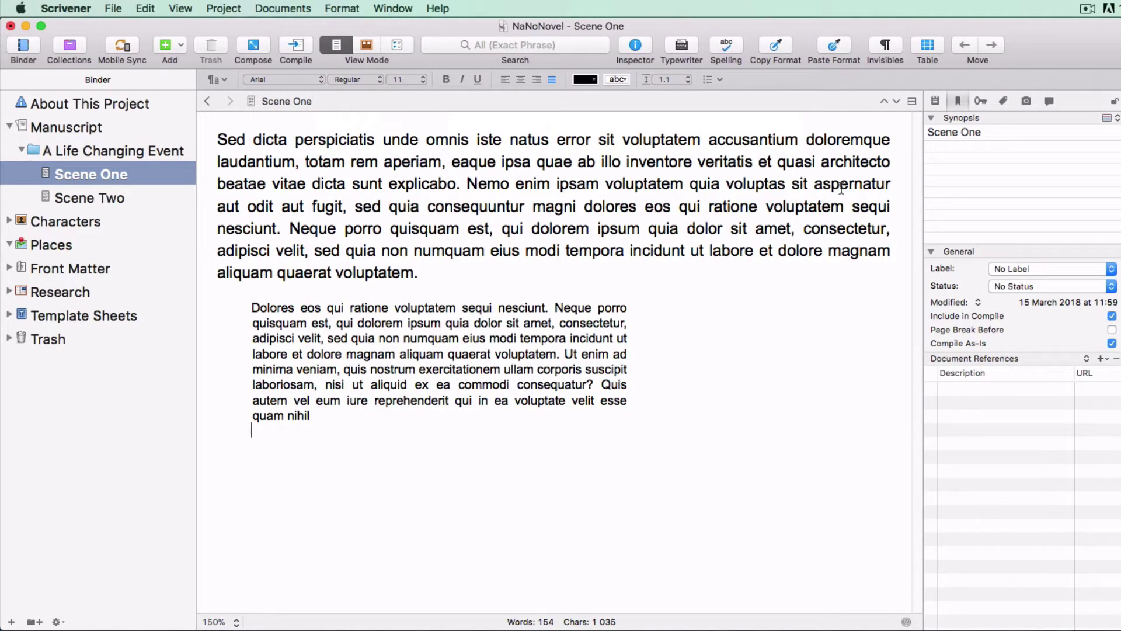
Minimize Scrivener and open Block Quote.mobi from the desktop with Kindle.app
click(26, 27)
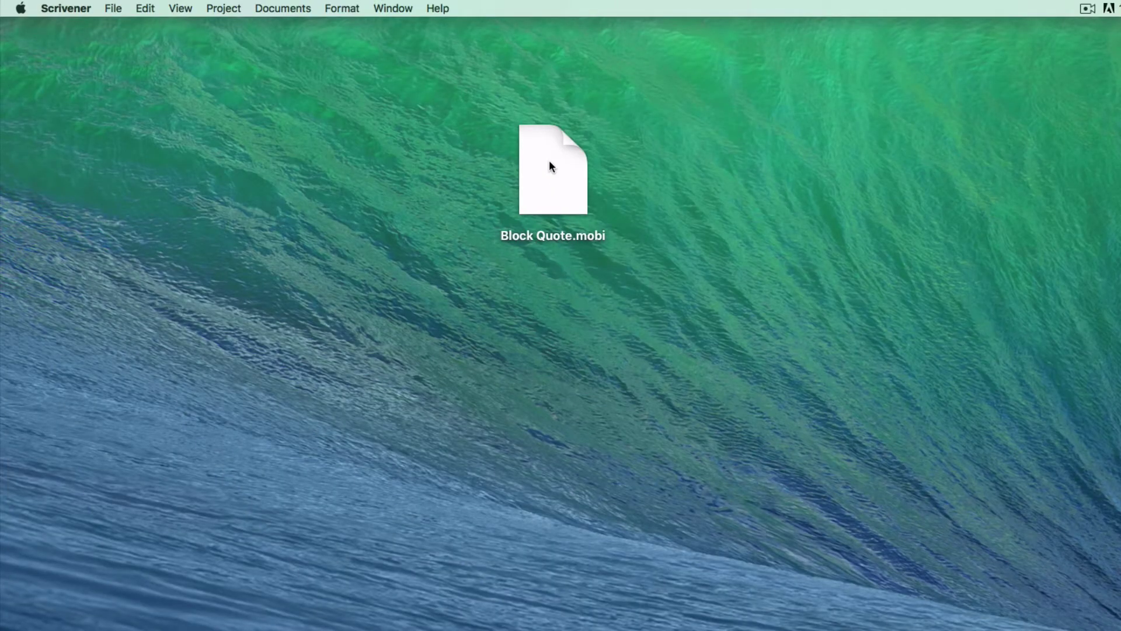
right_click(551, 166)
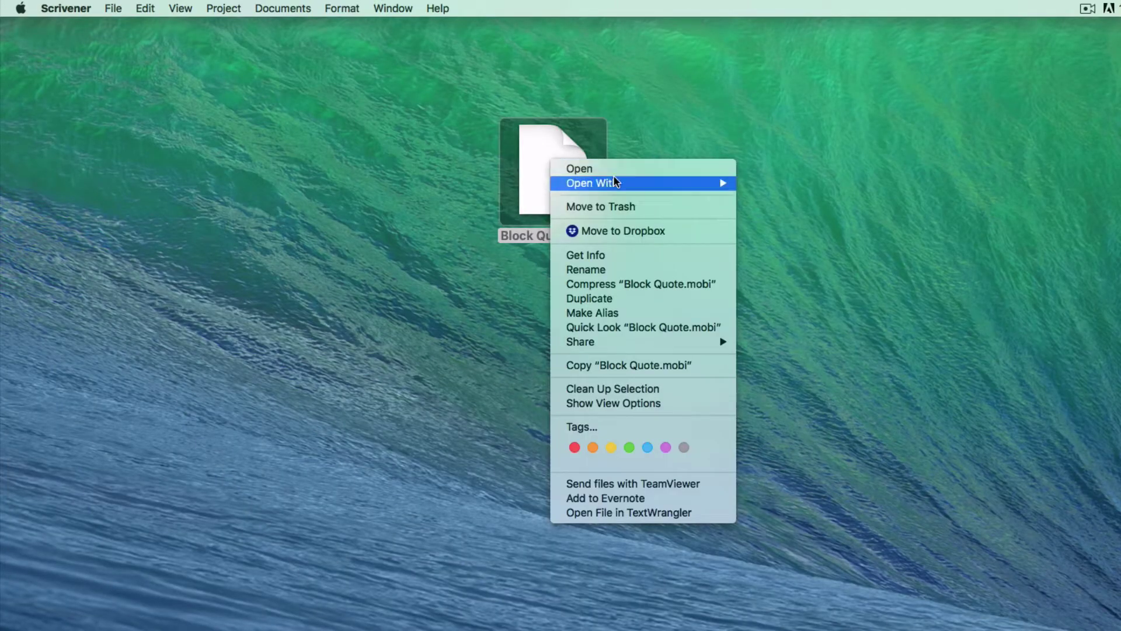
mouse_move(627, 183)
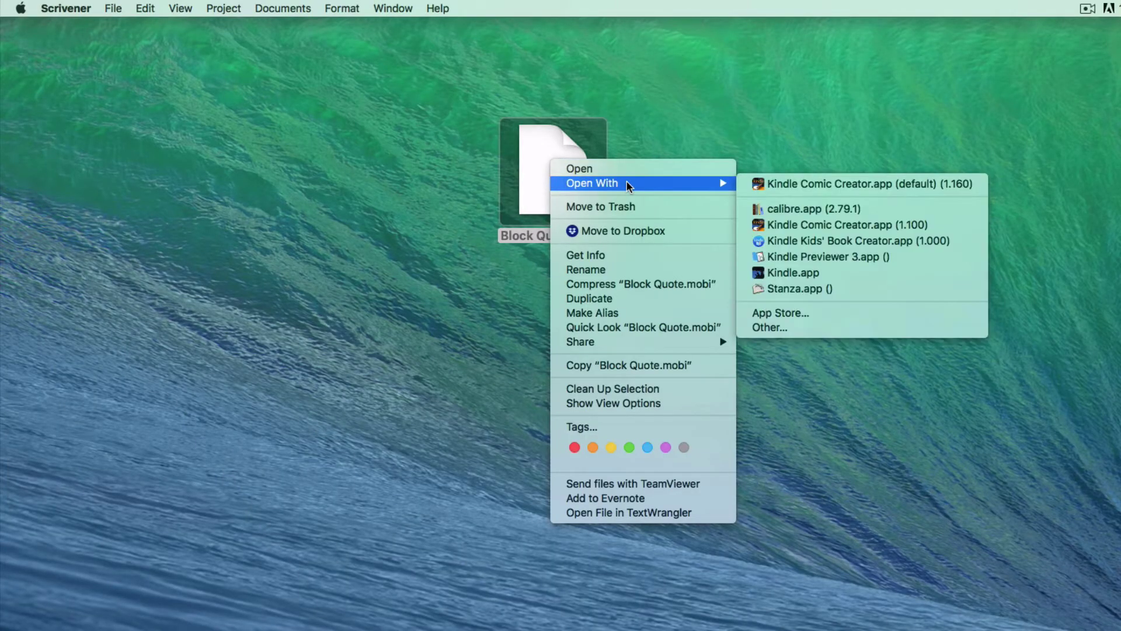
click(781, 272)
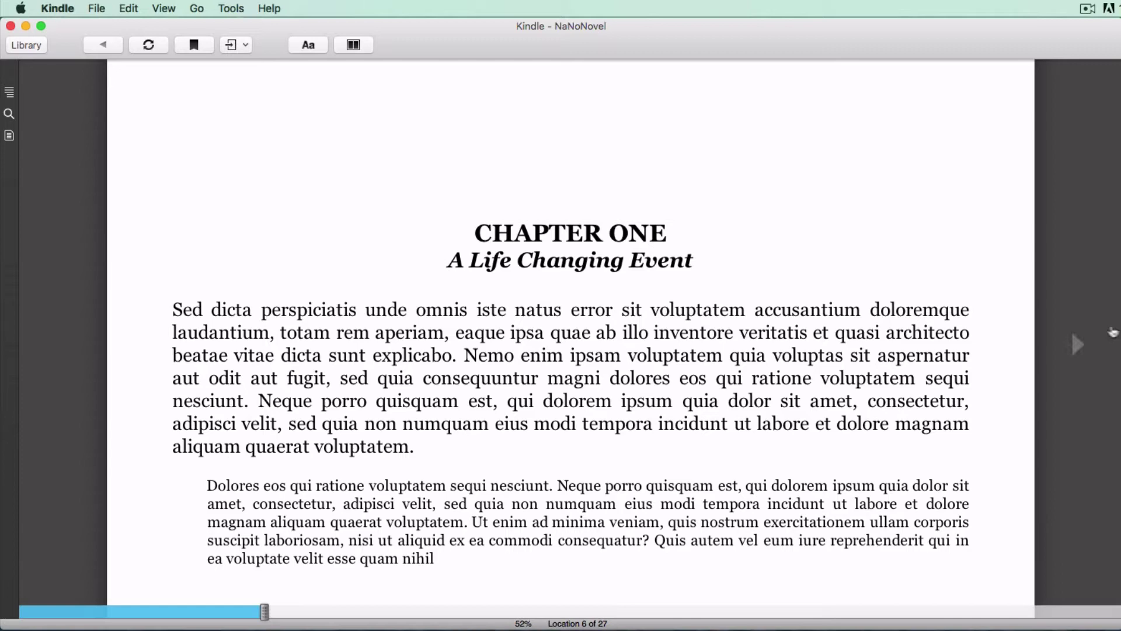
Turn to the next page of the compiled book in Kindle
click(1079, 347)
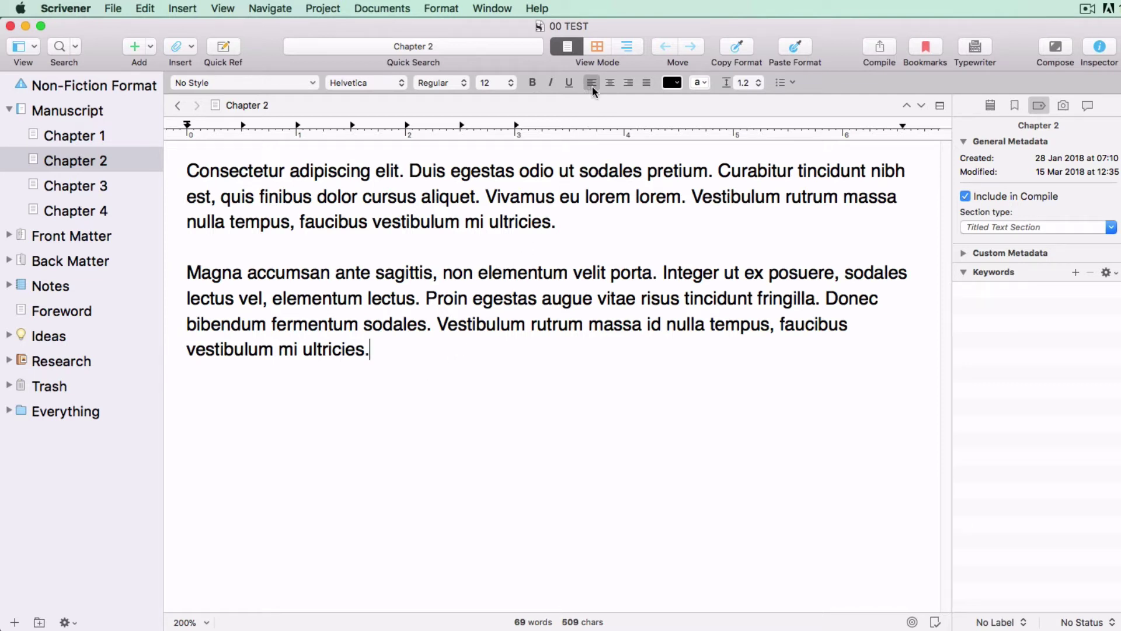
Open Chapter 1 and give its second paragraph the Block Quote Rt Indent style
click(121, 139)
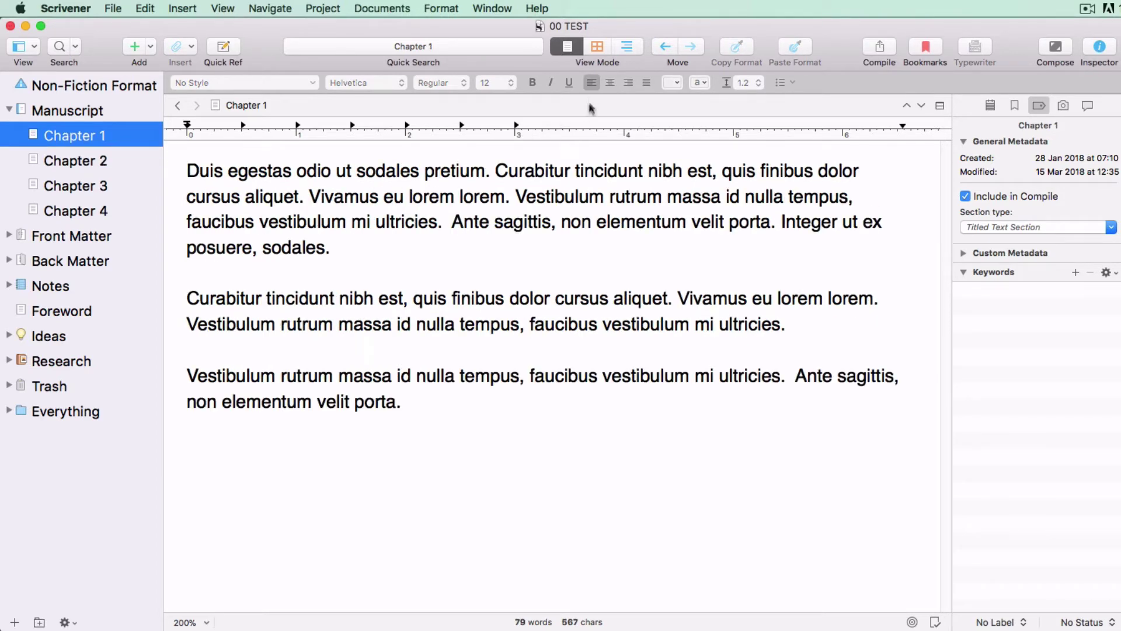
click(796, 327)
drag(796, 327, 178, 297)
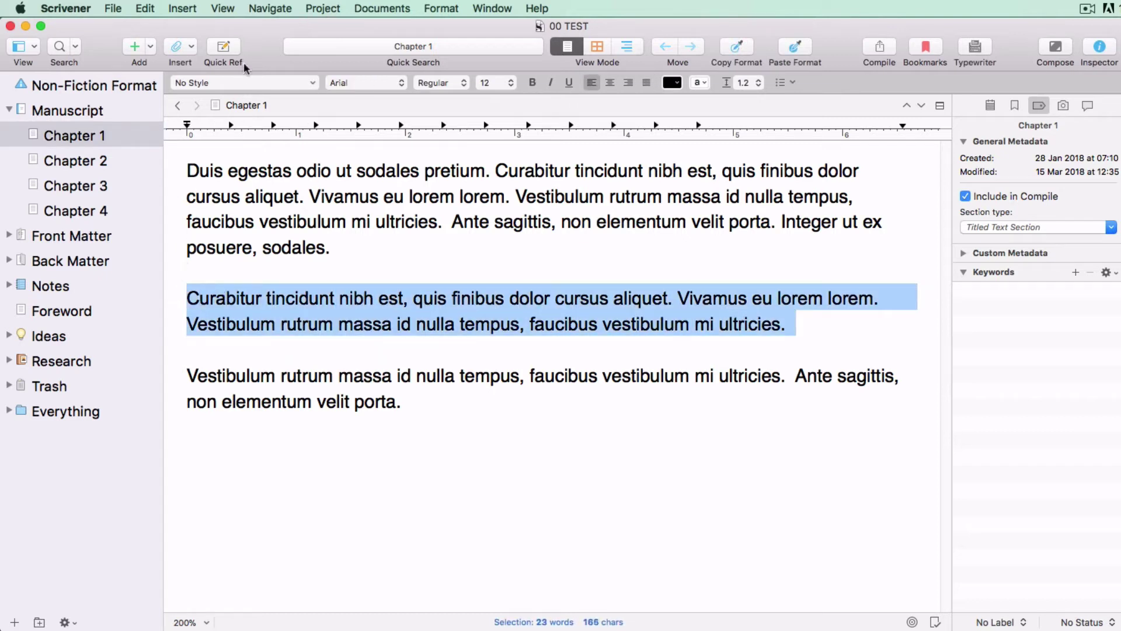
click(234, 85)
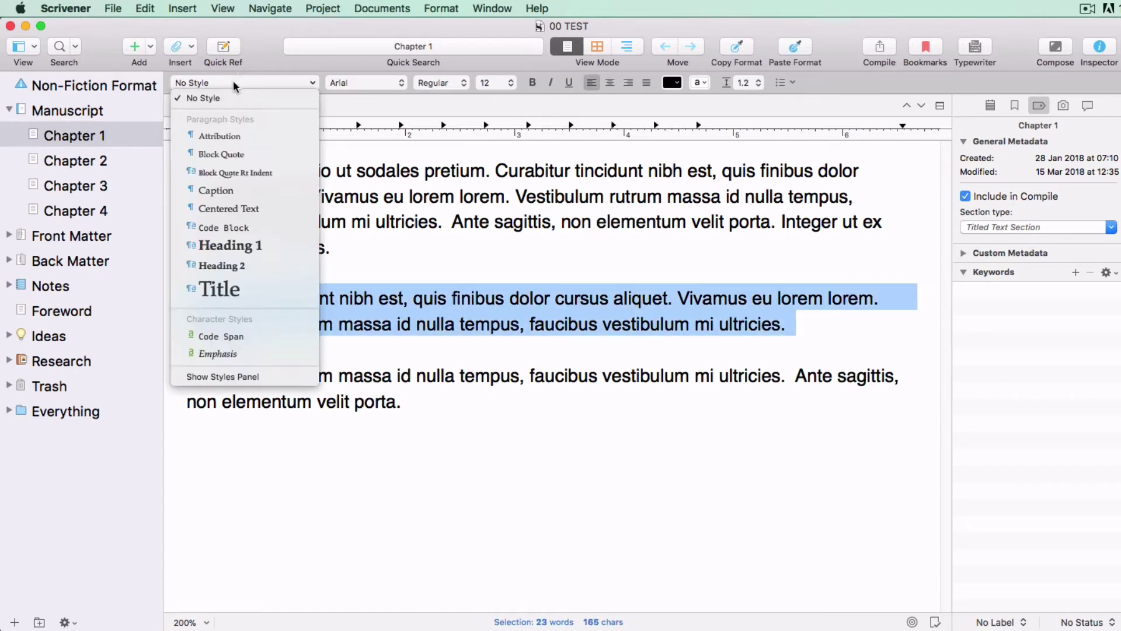
click(240, 172)
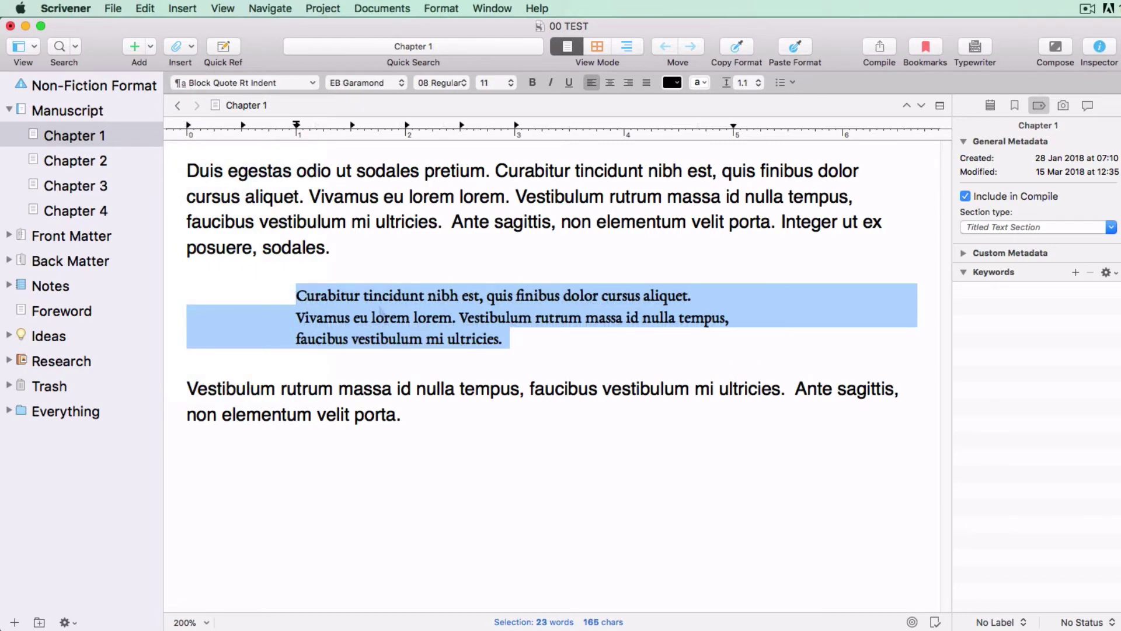
click(476, 465)
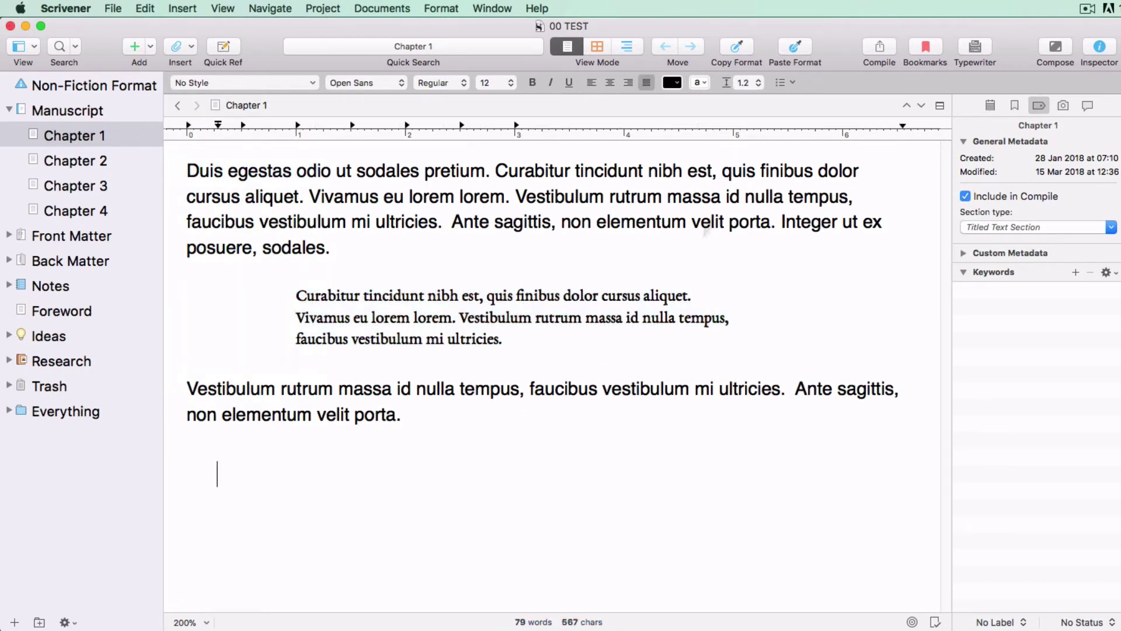
Compile 00 TEST as Kindle Mobi Ebook (.mobi) and export Block Quote 02 to the Desktop
click(879, 49)
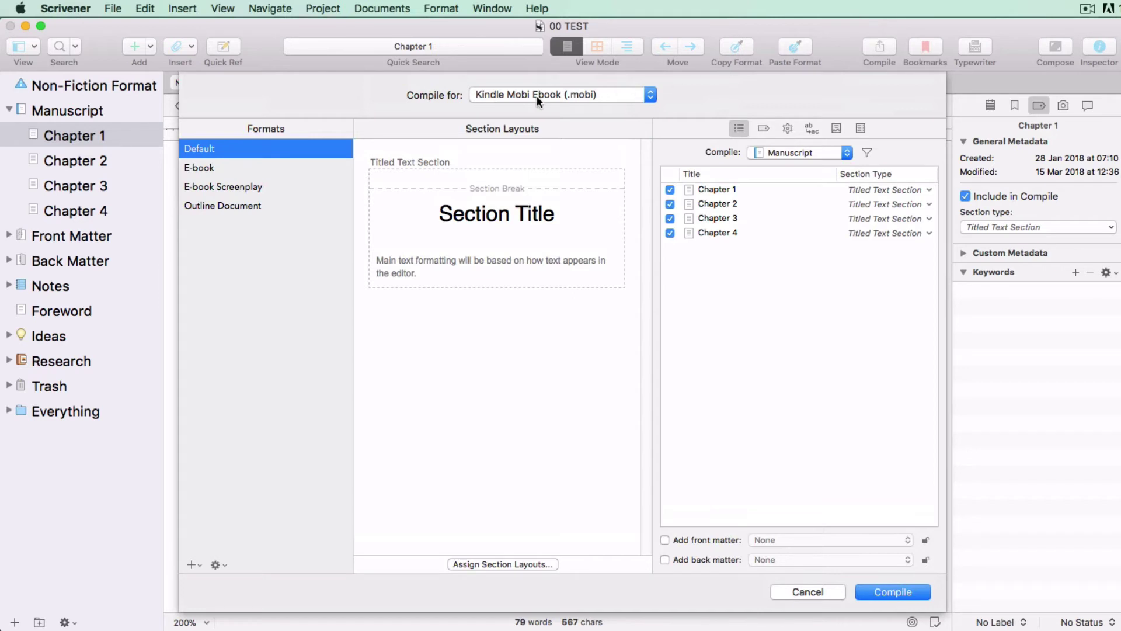
click(651, 95)
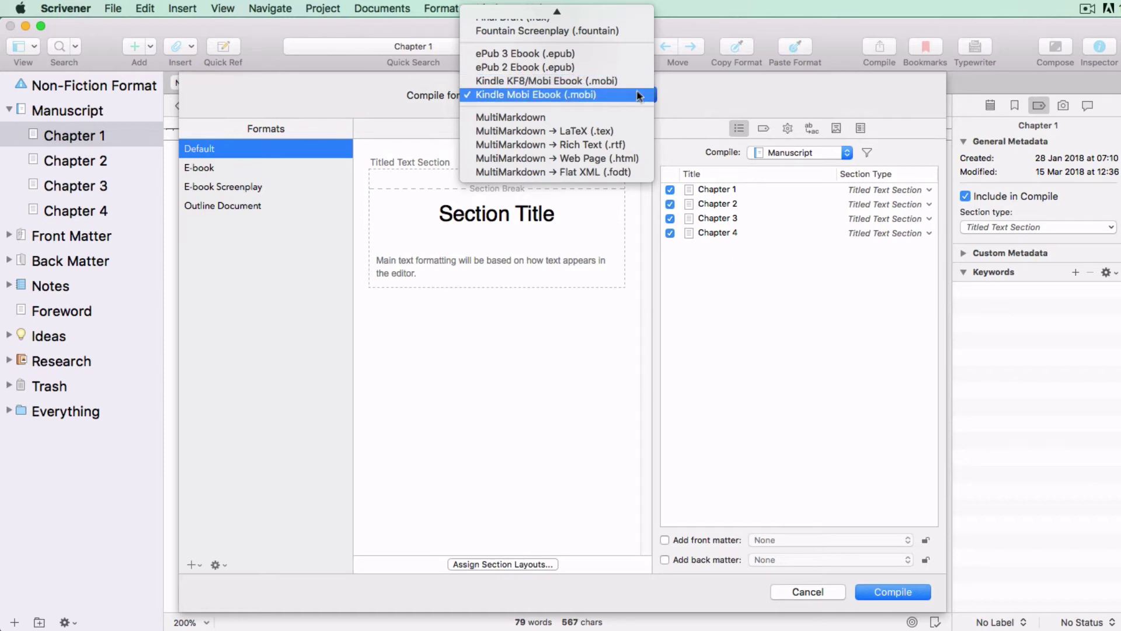
click(636, 94)
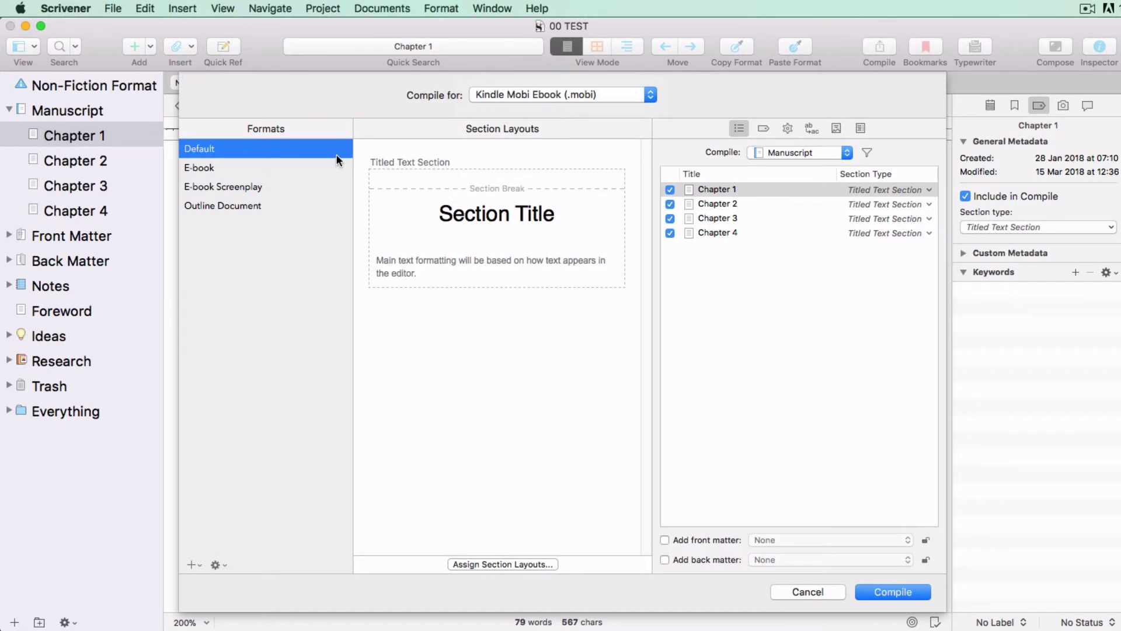
click(892, 590)
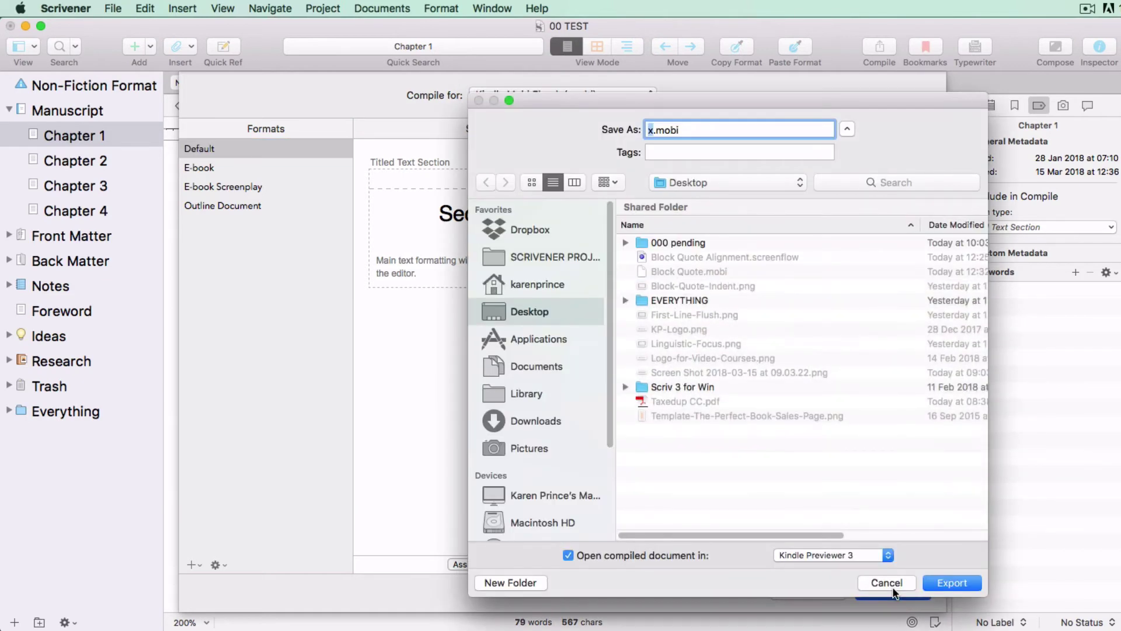
text(Block Quote 02)
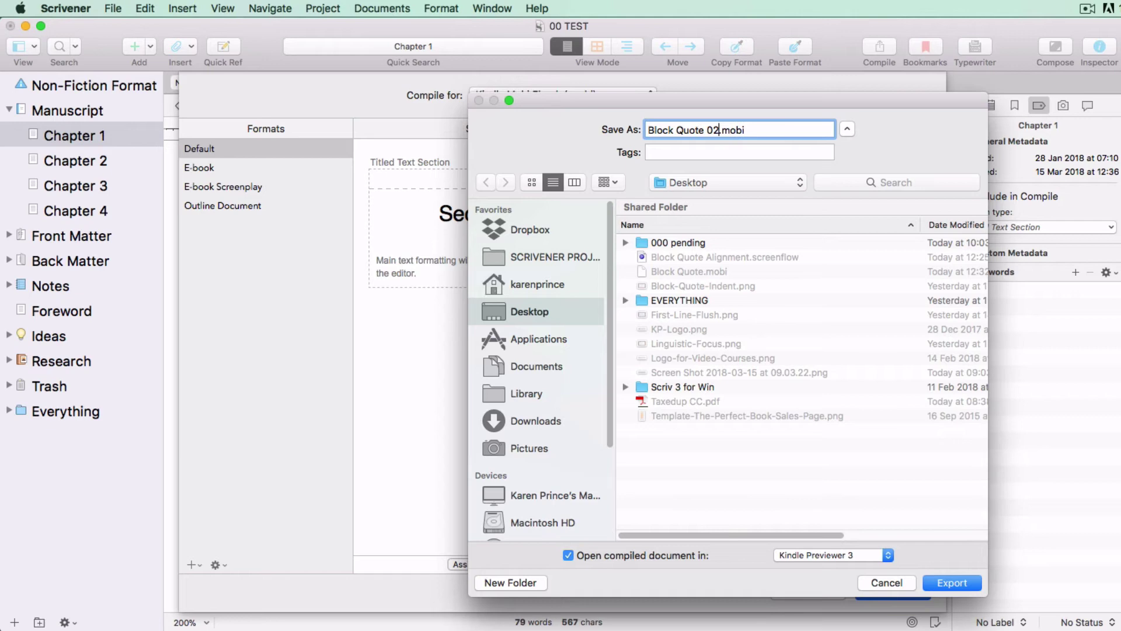
click(945, 583)
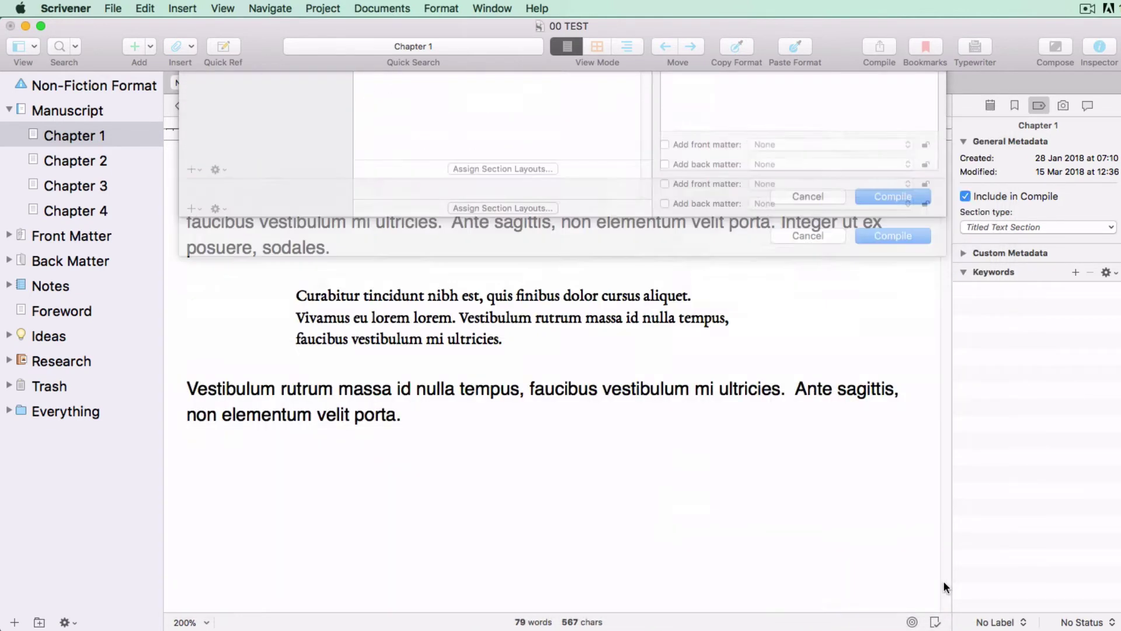
click(282, 472)
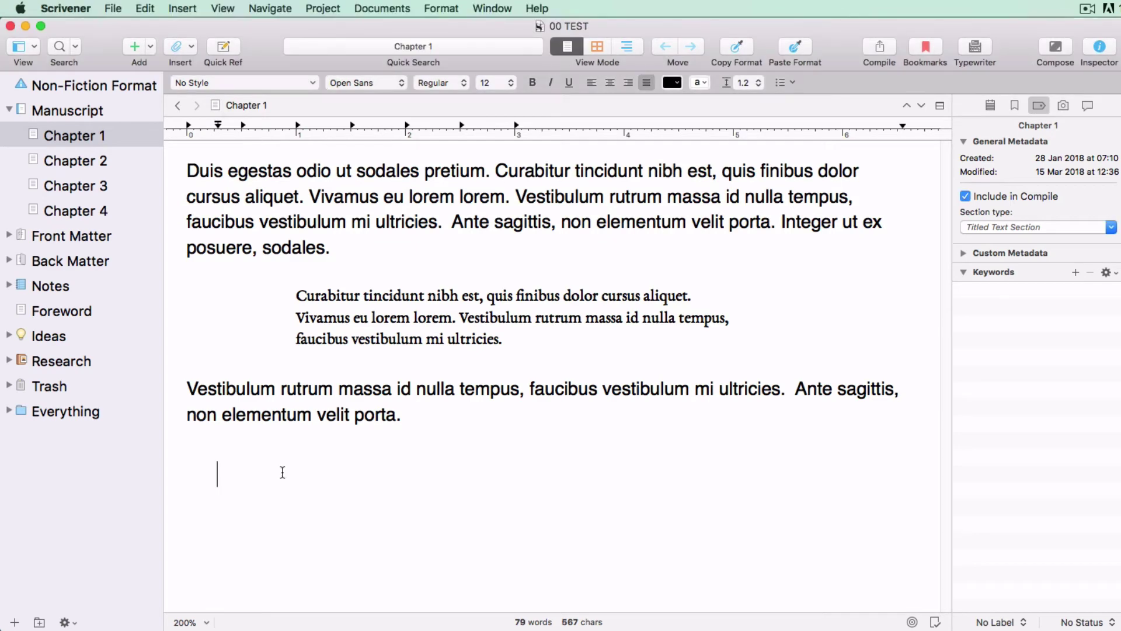
Minimize Scrivener and open Block Quote 02.mobi from the desktop in Kindle
click(26, 26)
click(587, 231)
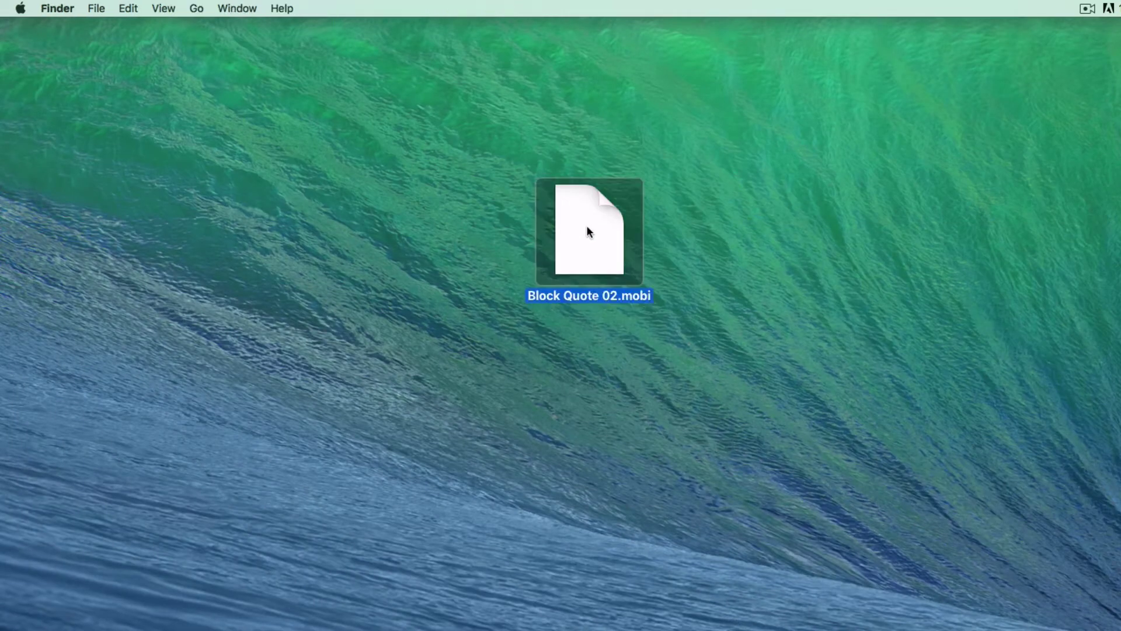
right_click(587, 231)
mouse_move(602, 248)
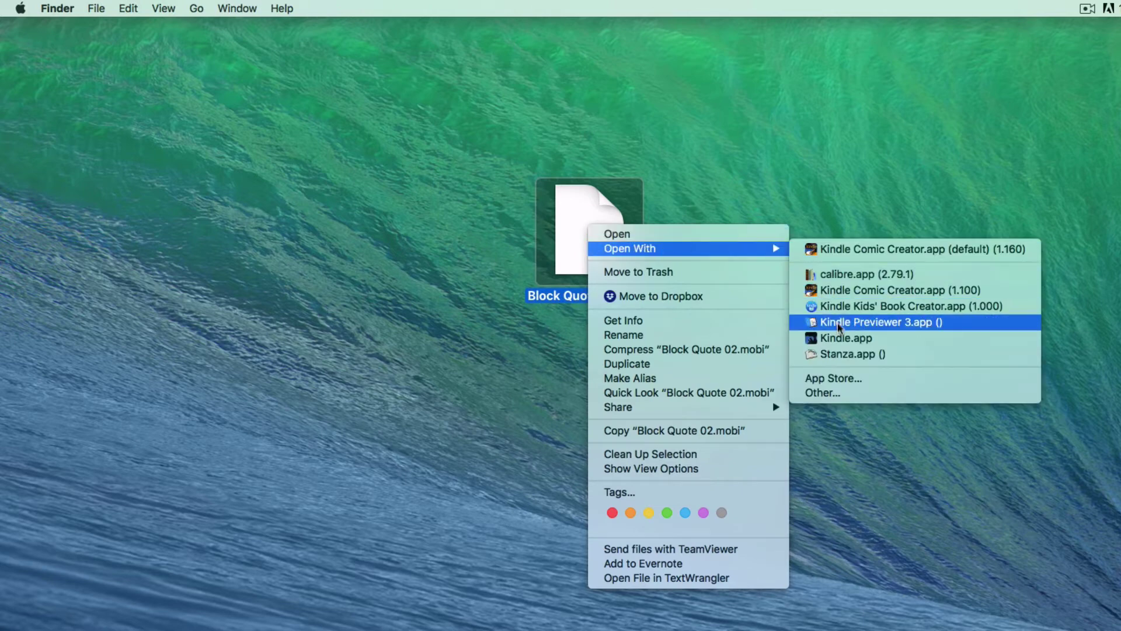
click(846, 338)
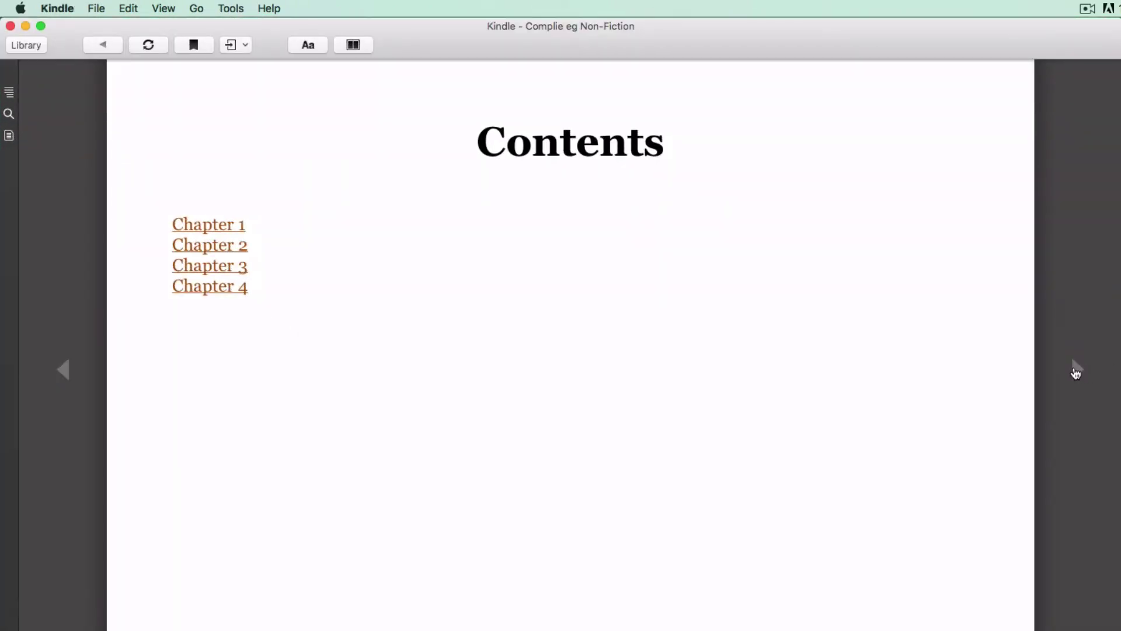
Page forward through Chapter 1 and Chapter 2, then minimize Kindle
click(1077, 369)
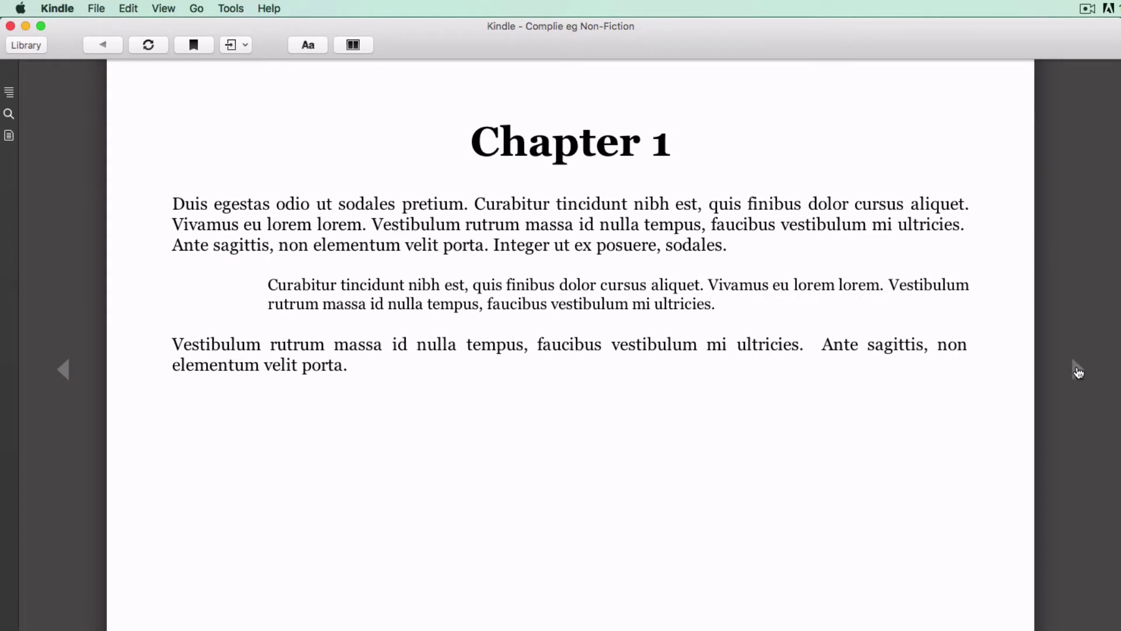
click(1078, 371)
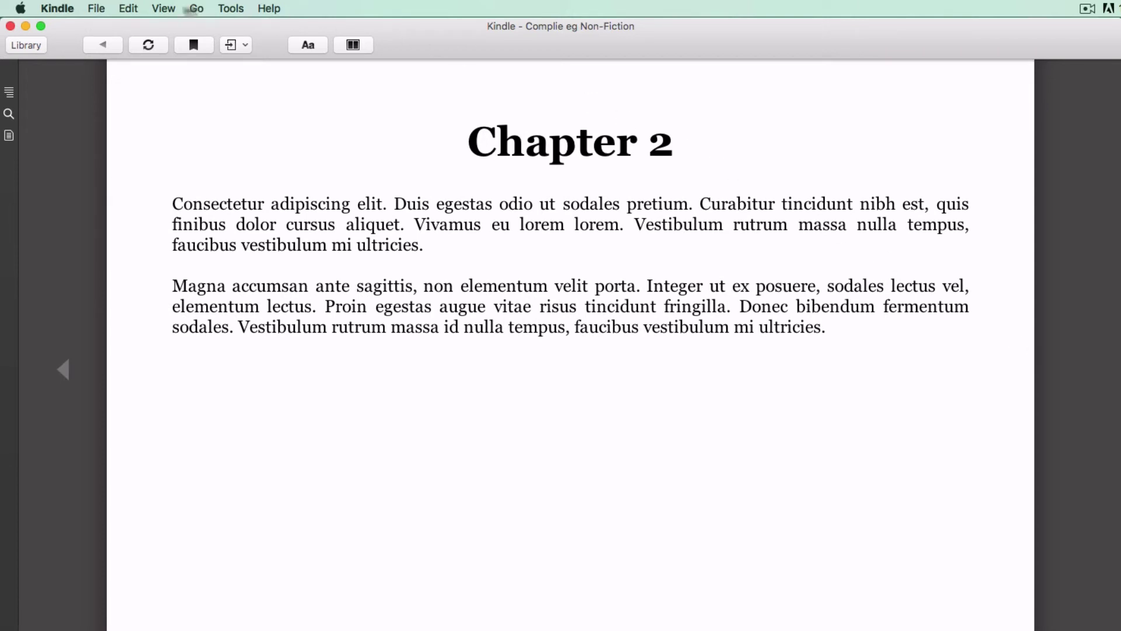
click(25, 26)
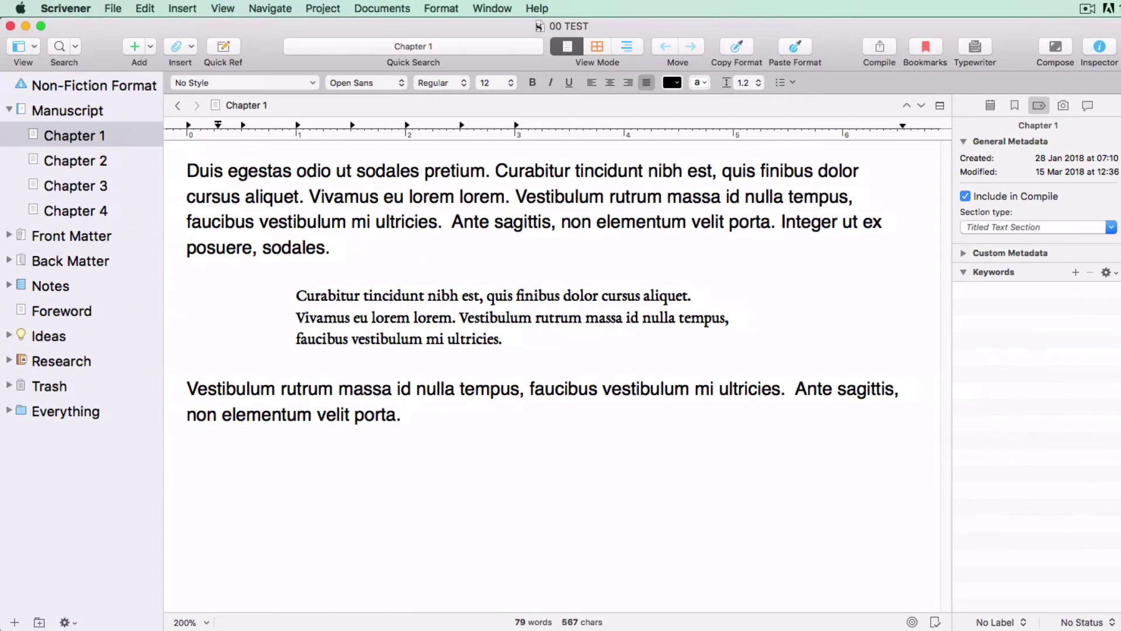
Reopen Compile and switch the output to Kindle KF8/Mobi Ebook (.mobi)
click(883, 49)
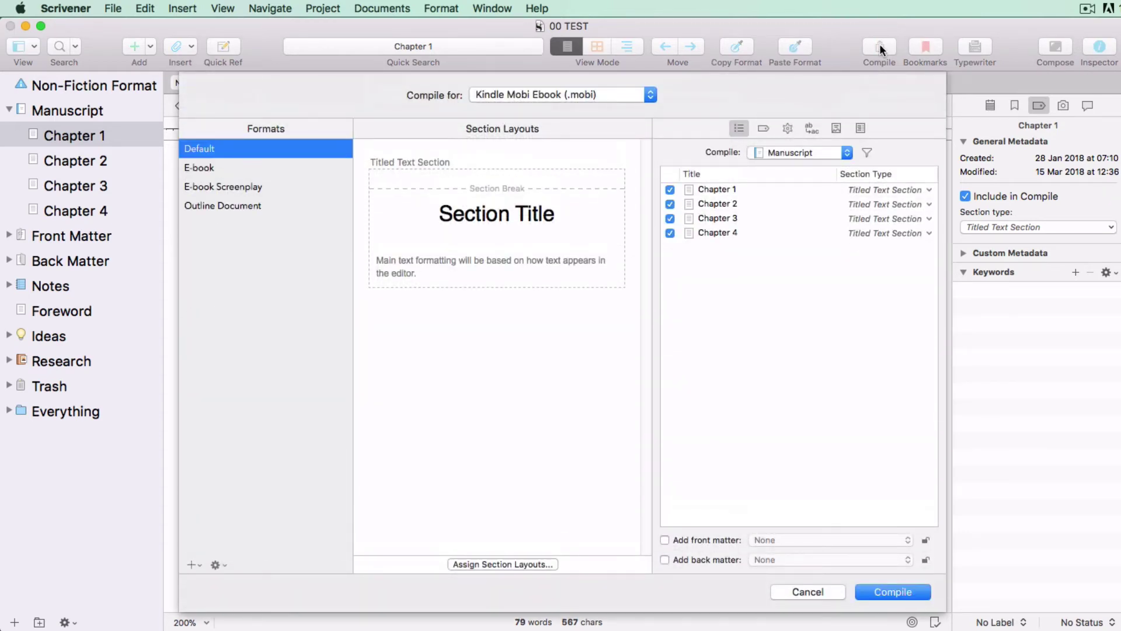
click(651, 95)
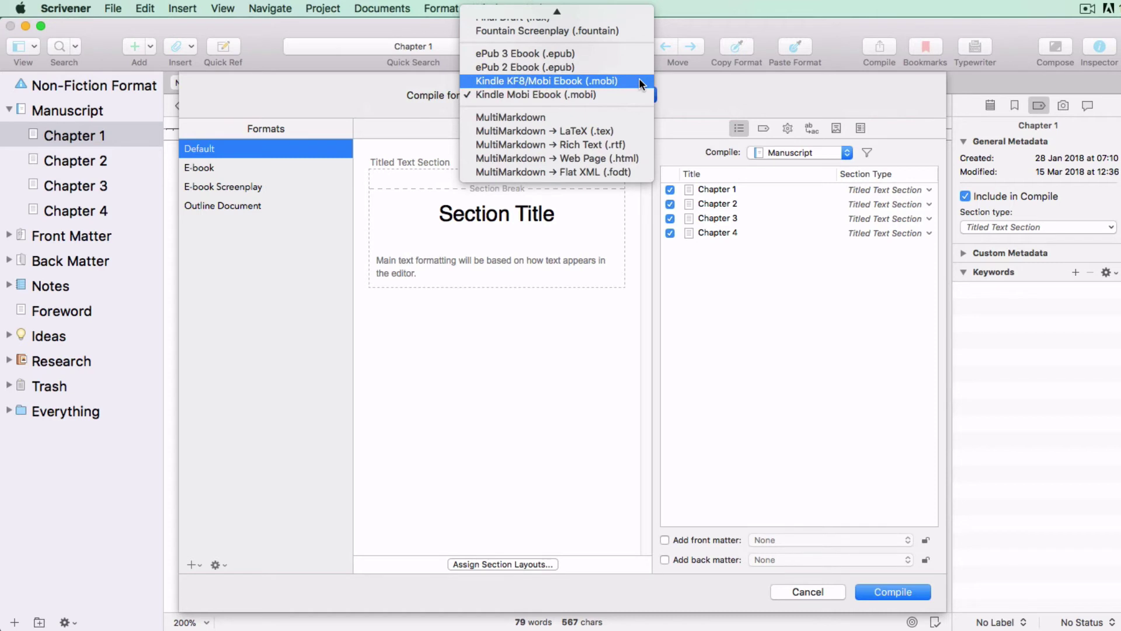
click(639, 78)
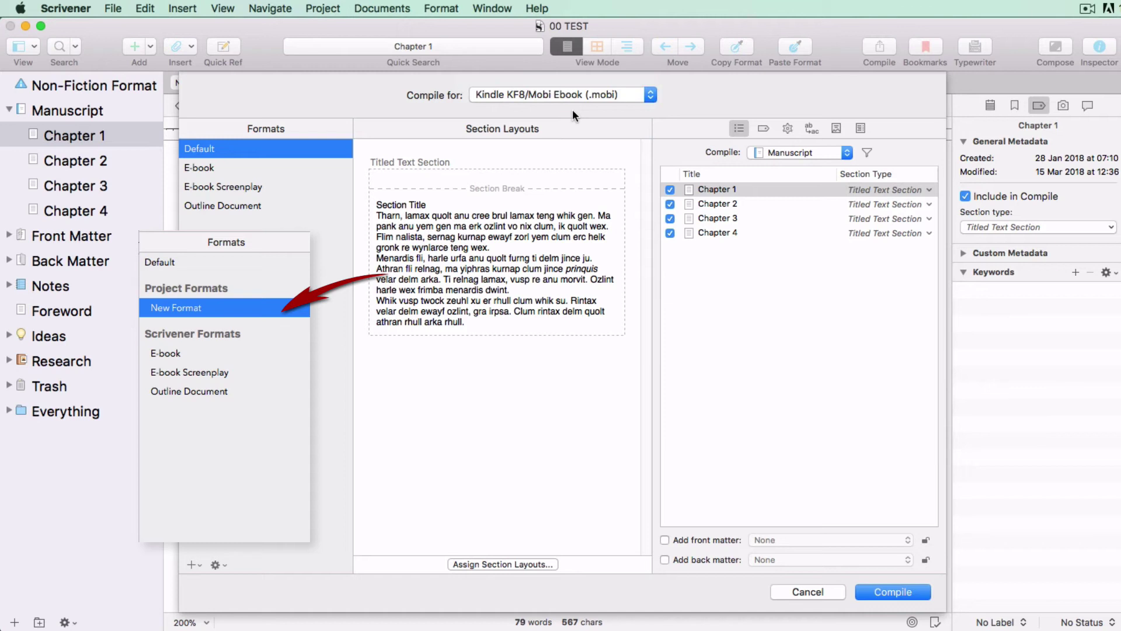
Duplicate the current Kindle KF8/Mobi compile format so it opens for editing as New Format
click(193, 565)
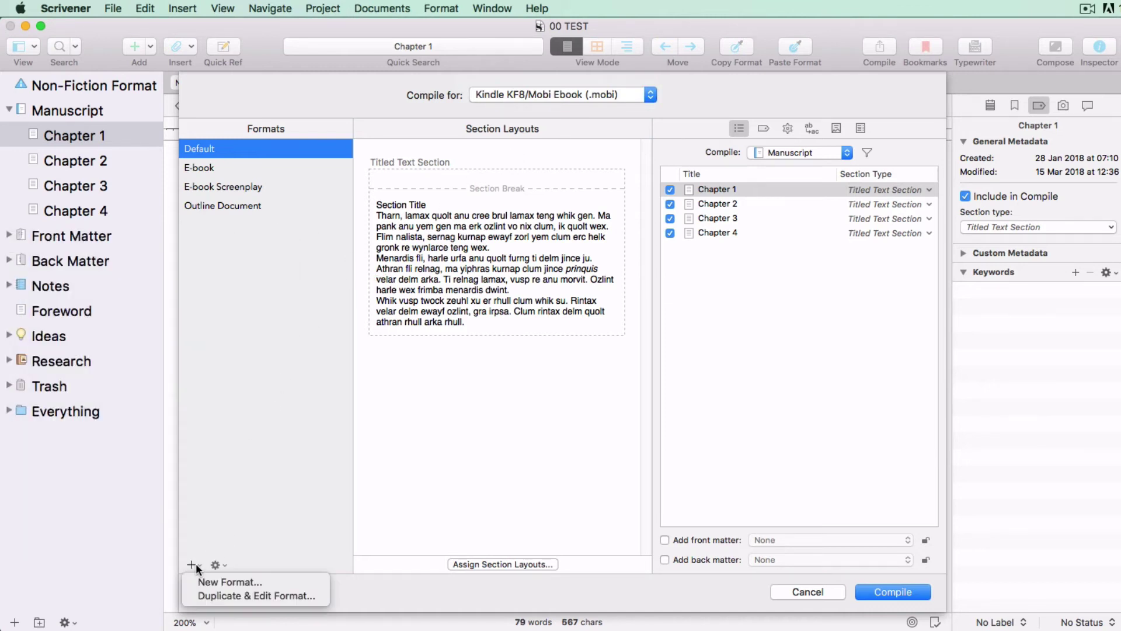
click(211, 595)
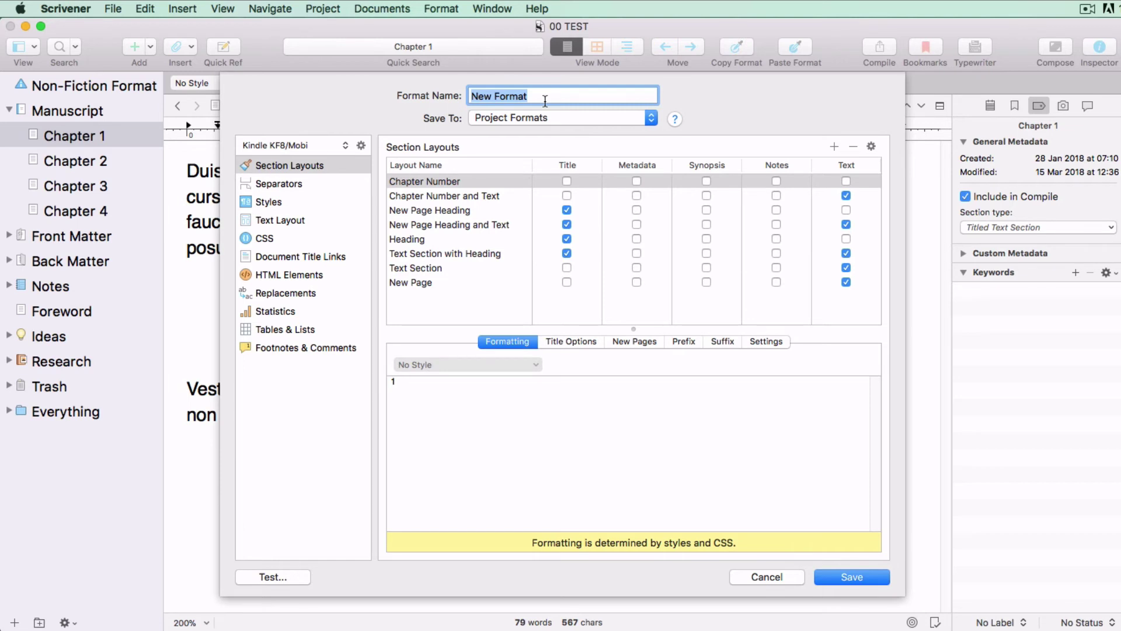
Save New Format to Project Formats and untick Print, PDF, RTF, RTFD, DOC and DOCX file types
click(653, 119)
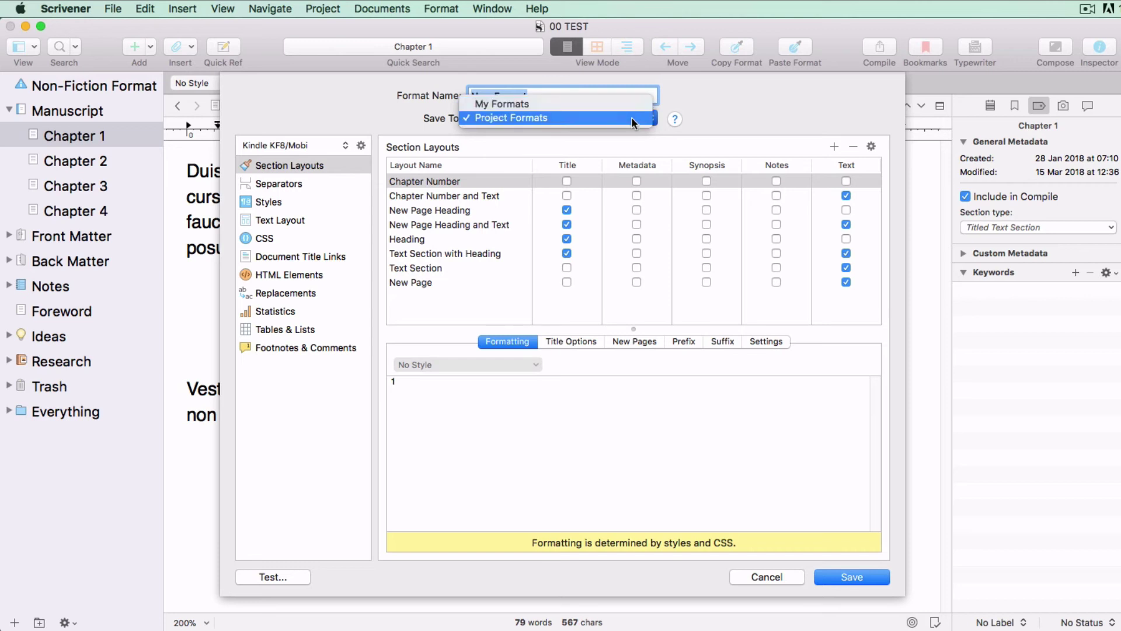
click(630, 118)
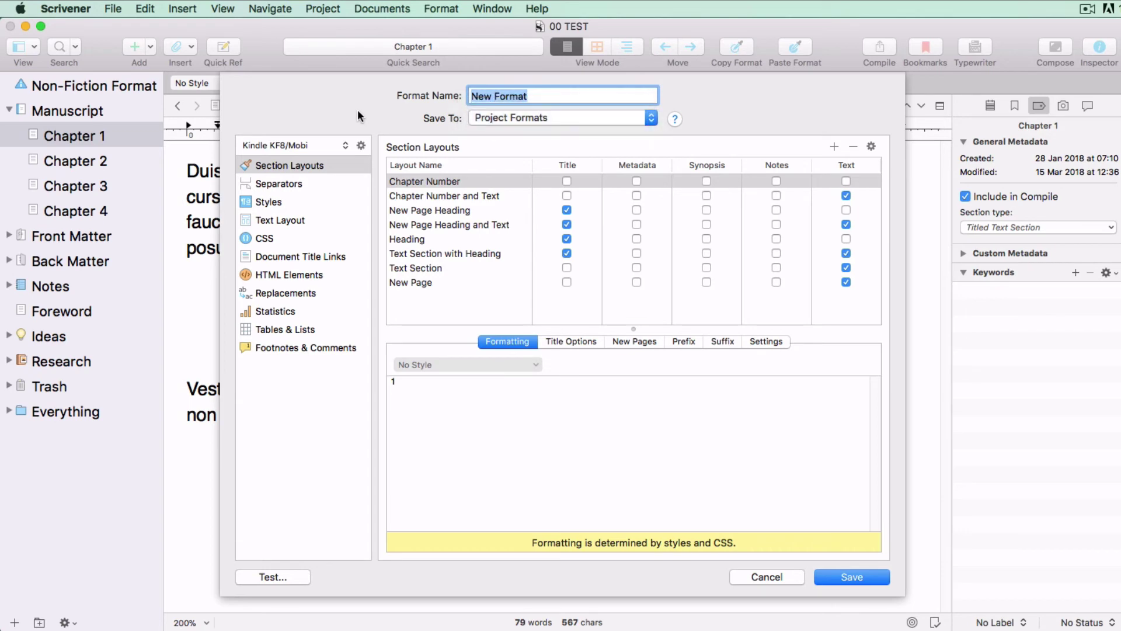
click(362, 145)
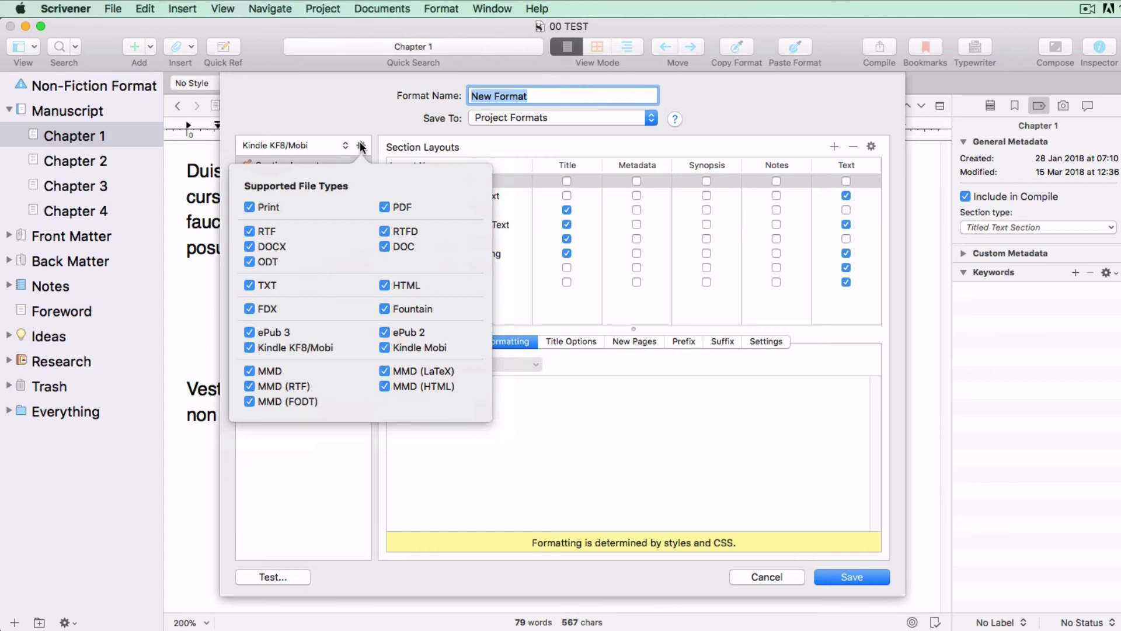
click(249, 207)
click(384, 207)
click(384, 230)
click(384, 247)
click(250, 246)
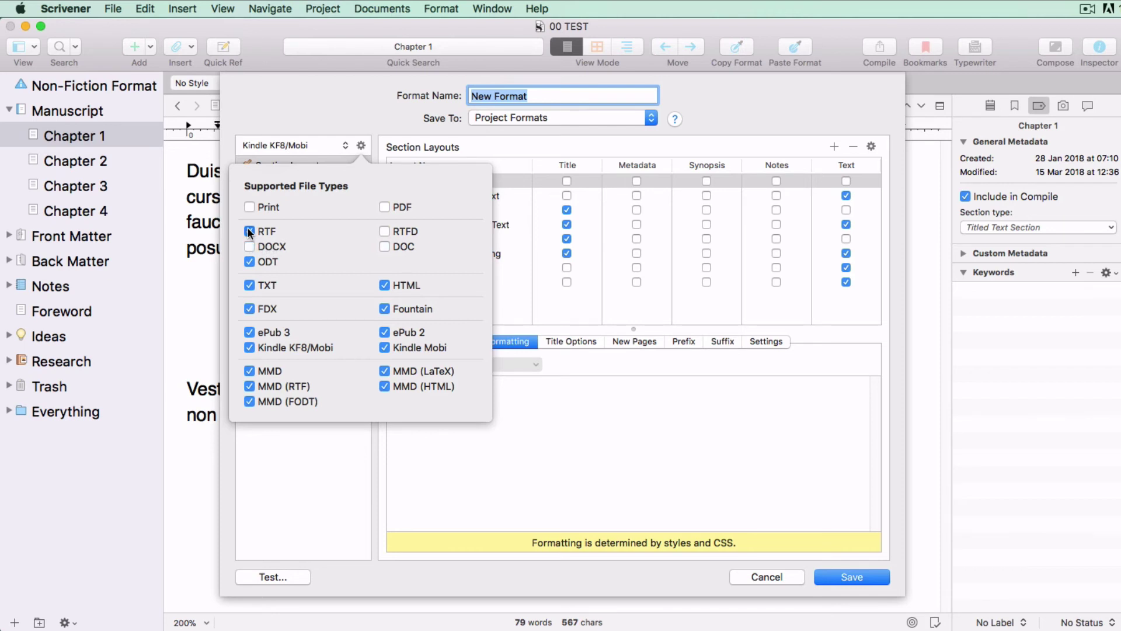
click(250, 231)
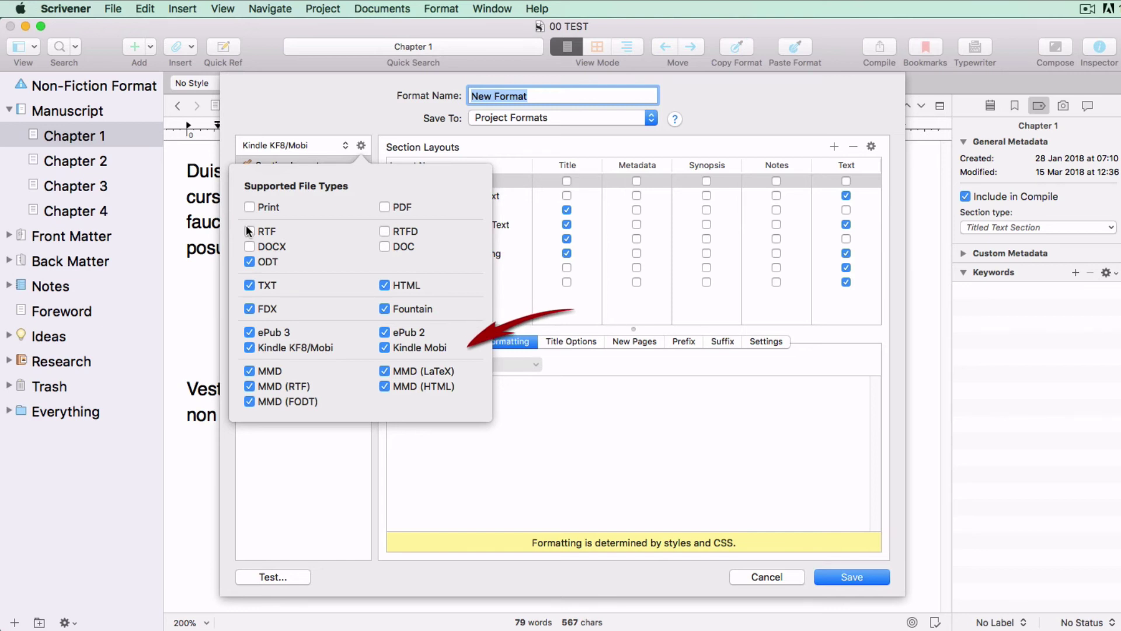
click(373, 106)
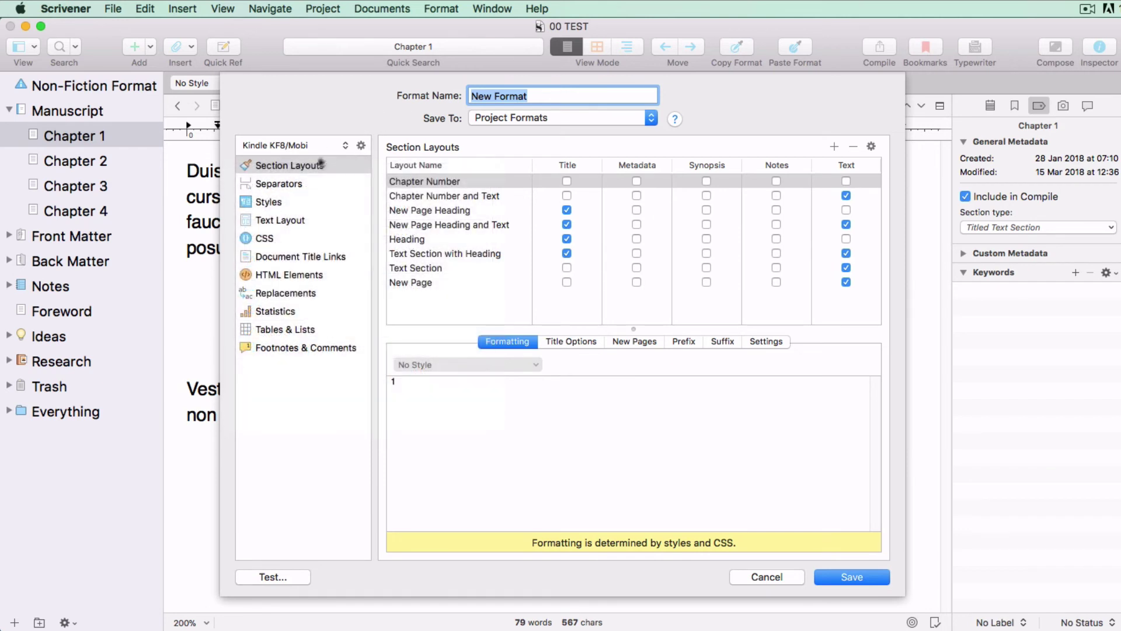
Add the Block Quote Rt Indent style to the format's Styles list
click(288, 203)
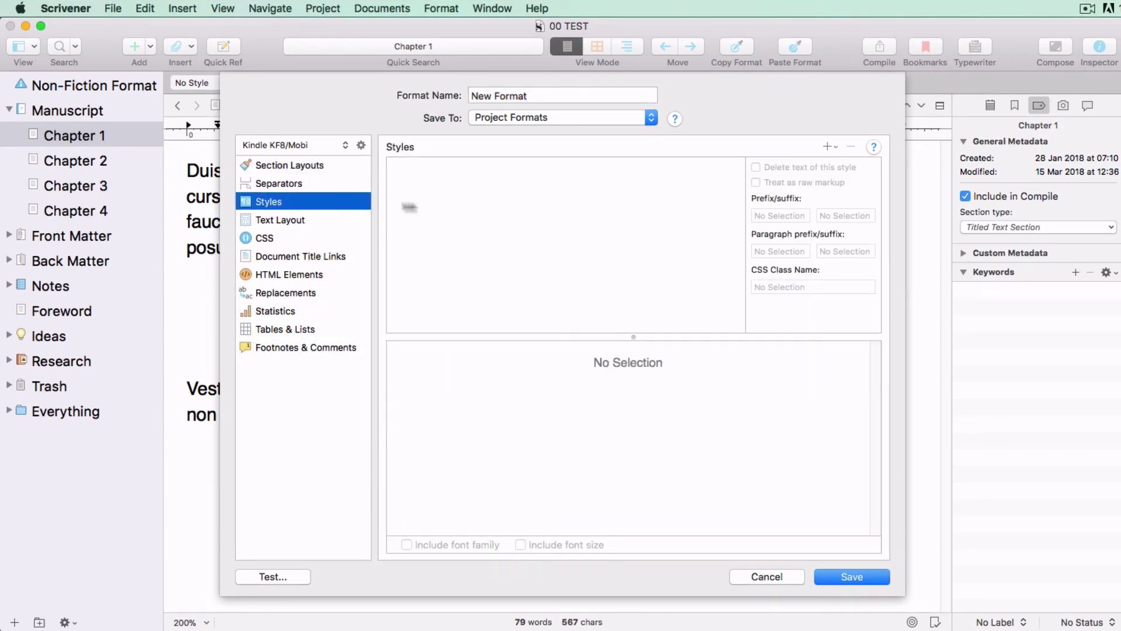
click(828, 146)
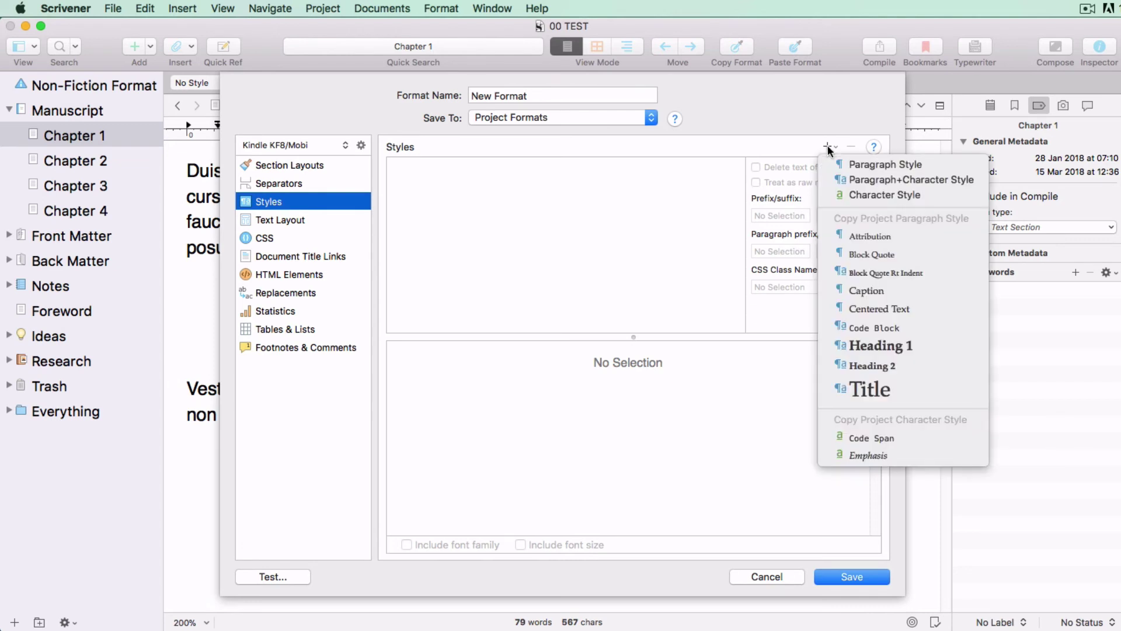
click(868, 272)
key(Tab)
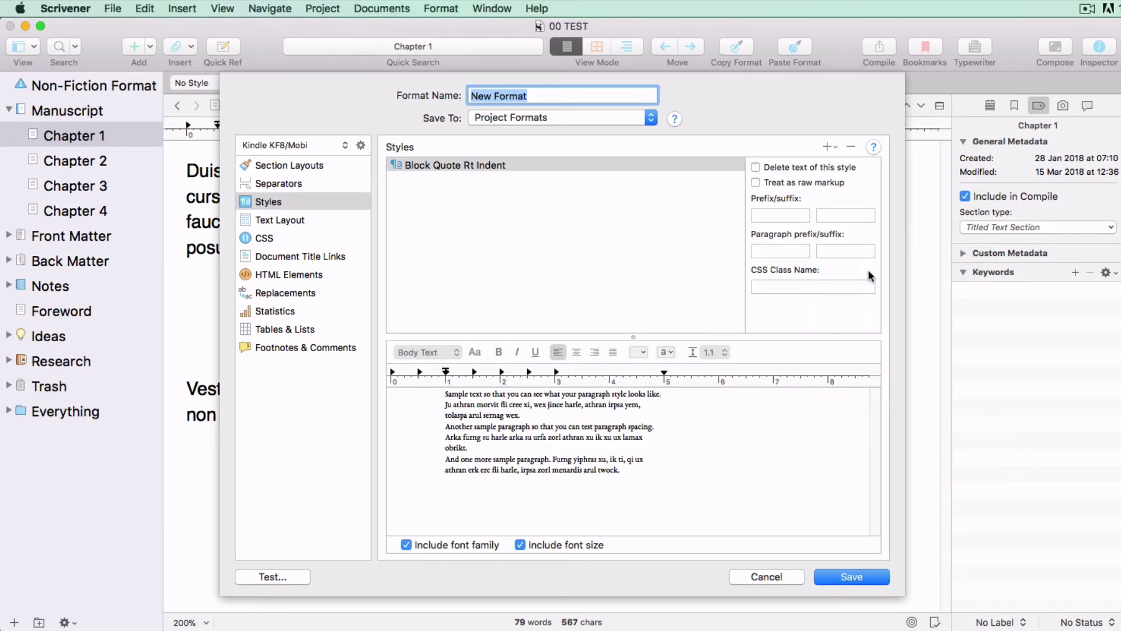
Leave the style's font unchanged and adjust its right indent on the ruler so the sample is indented both sides
click(684, 421)
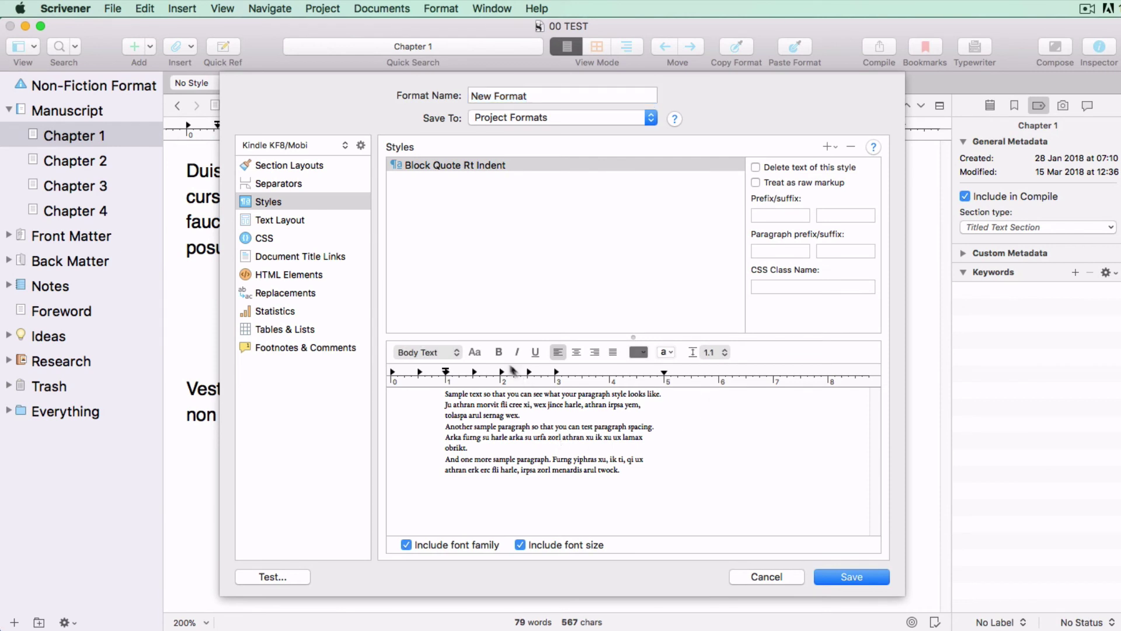
click(475, 352)
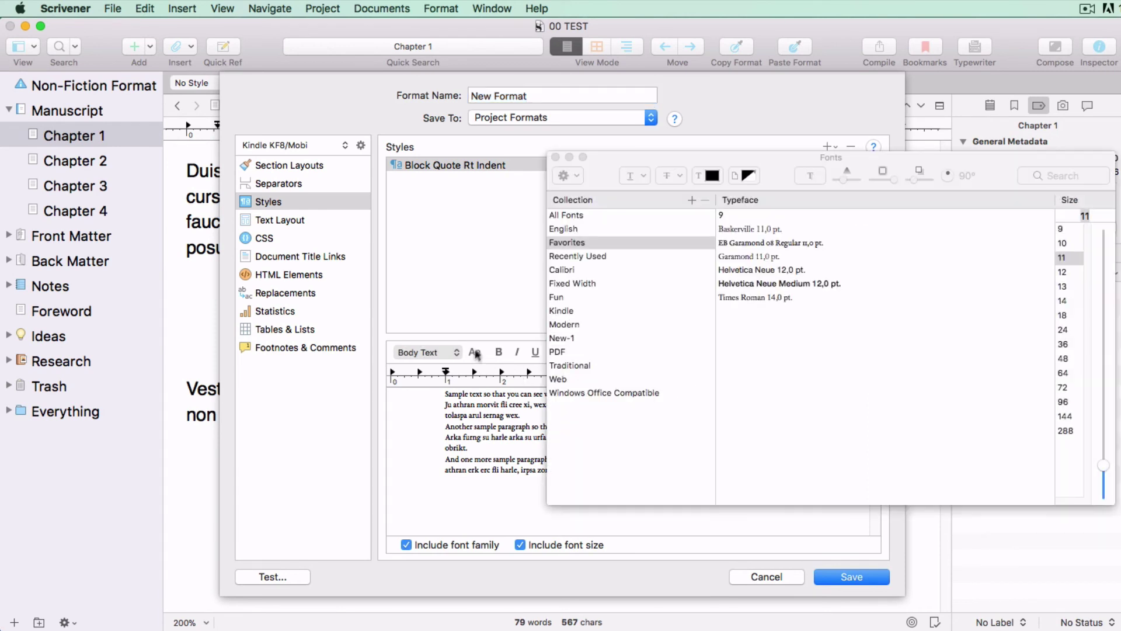
click(556, 156)
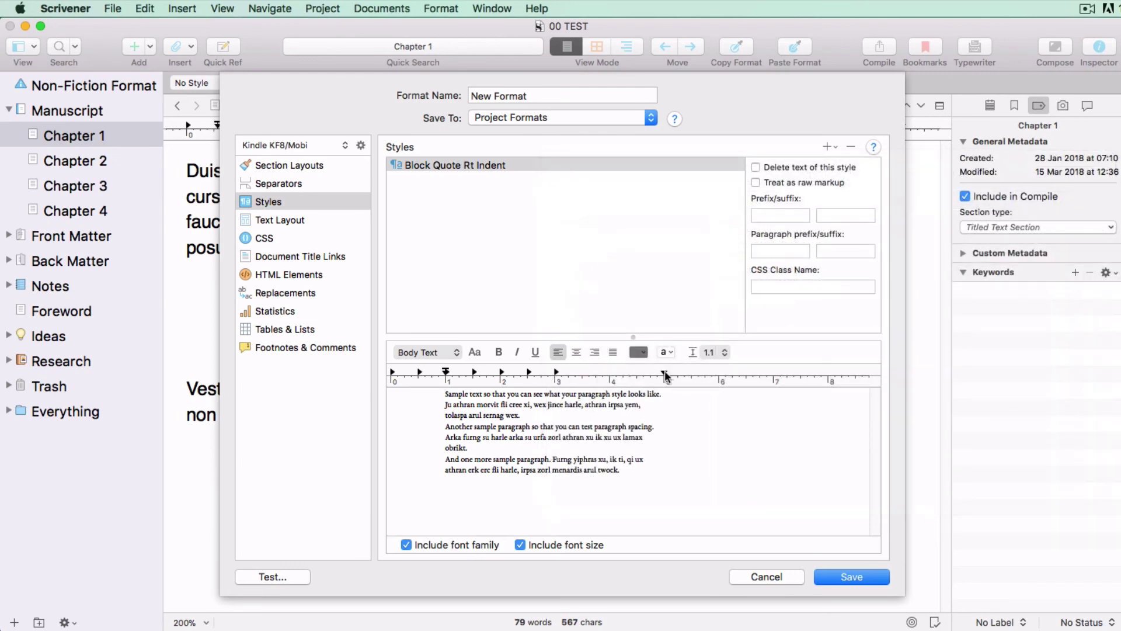
drag(665, 372, 700, 374)
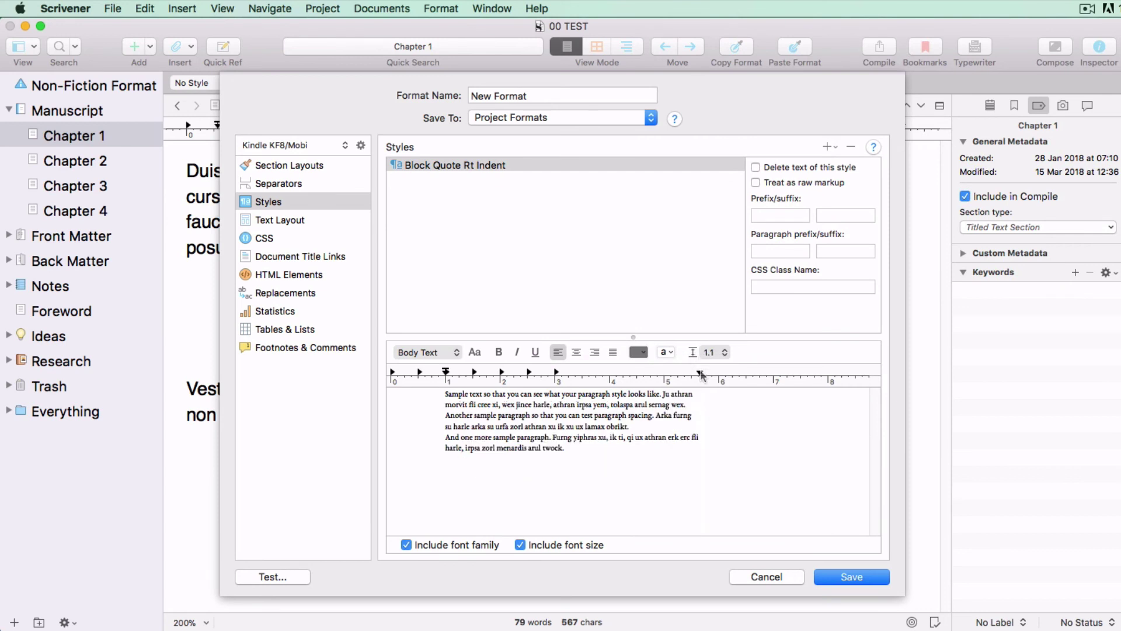
drag(700, 374, 663, 374)
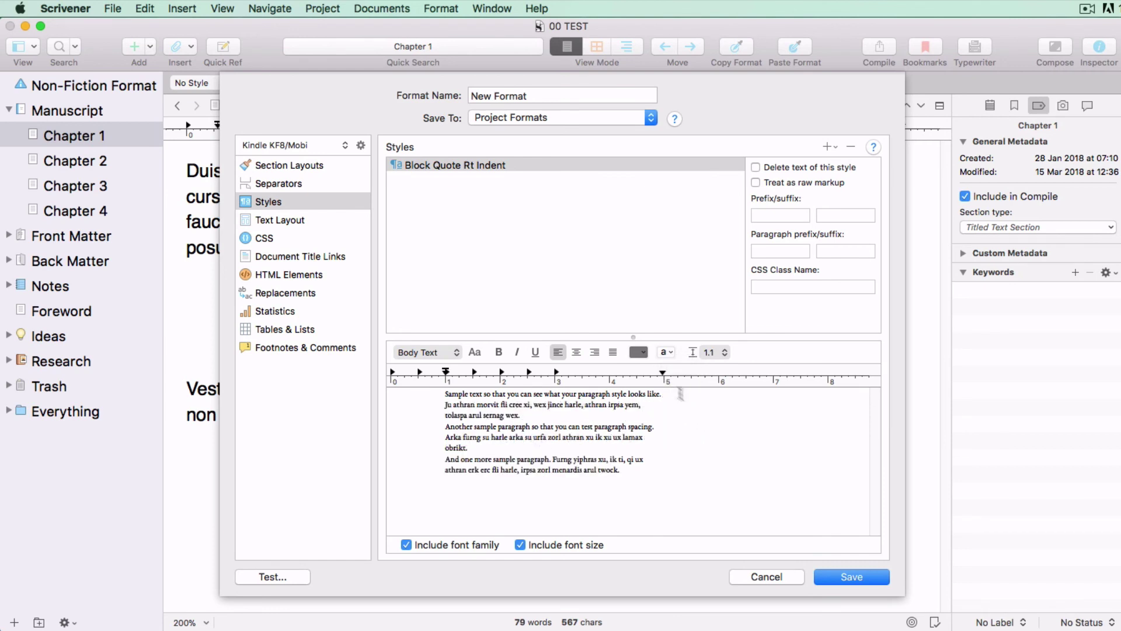
Save New Format, then compile and export the manuscript to the Desktop as Block Quote 03.mobi
click(837, 577)
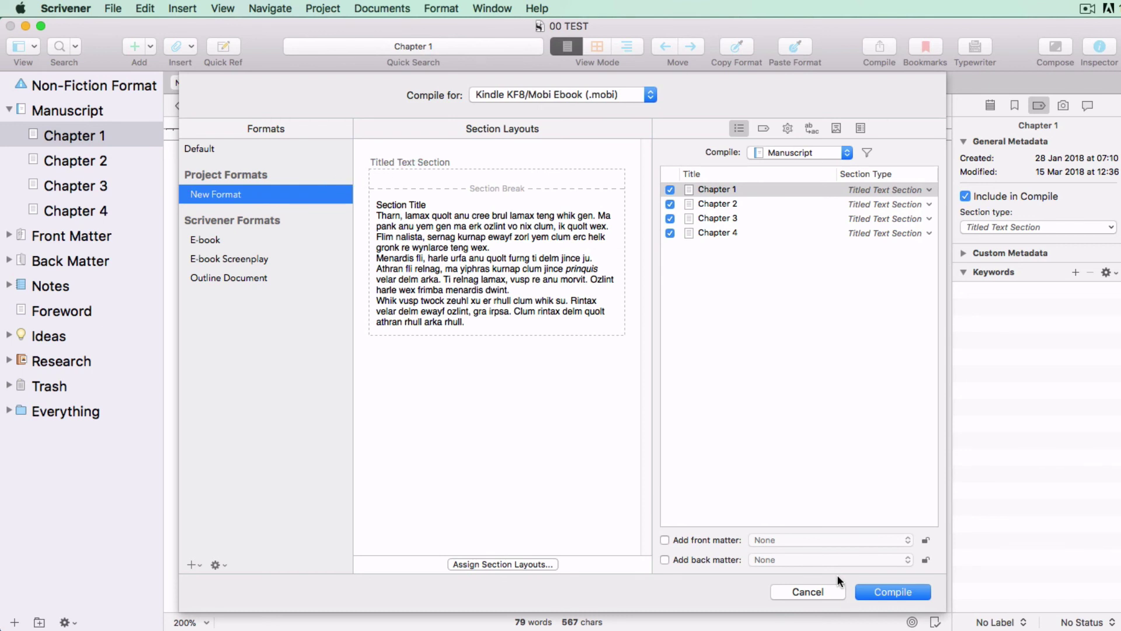
click(886, 590)
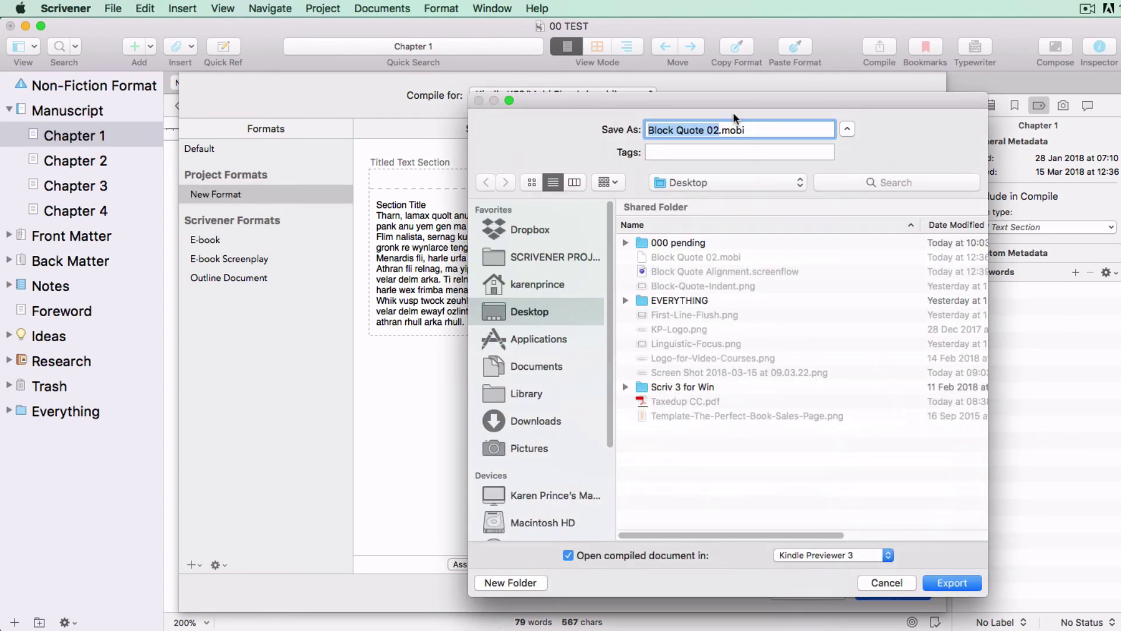
click(718, 130)
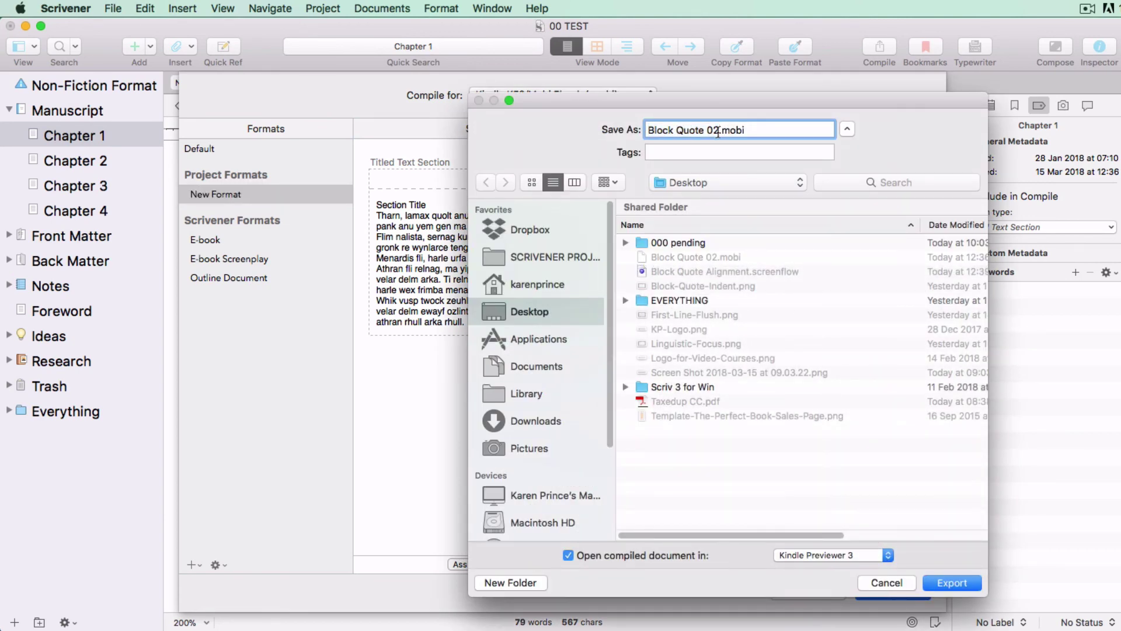
key(BackSpace)
text(3)
click(948, 582)
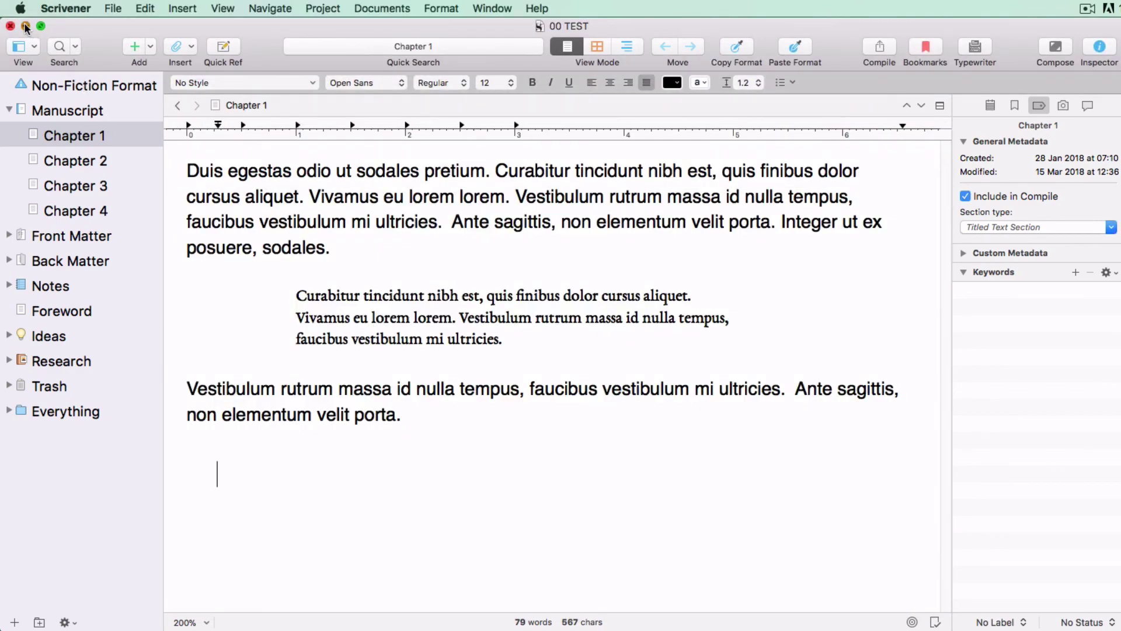
Open Block Quote 03.mobi from the Desktop with Kindle.app and turn to Chapter 1
click(25, 25)
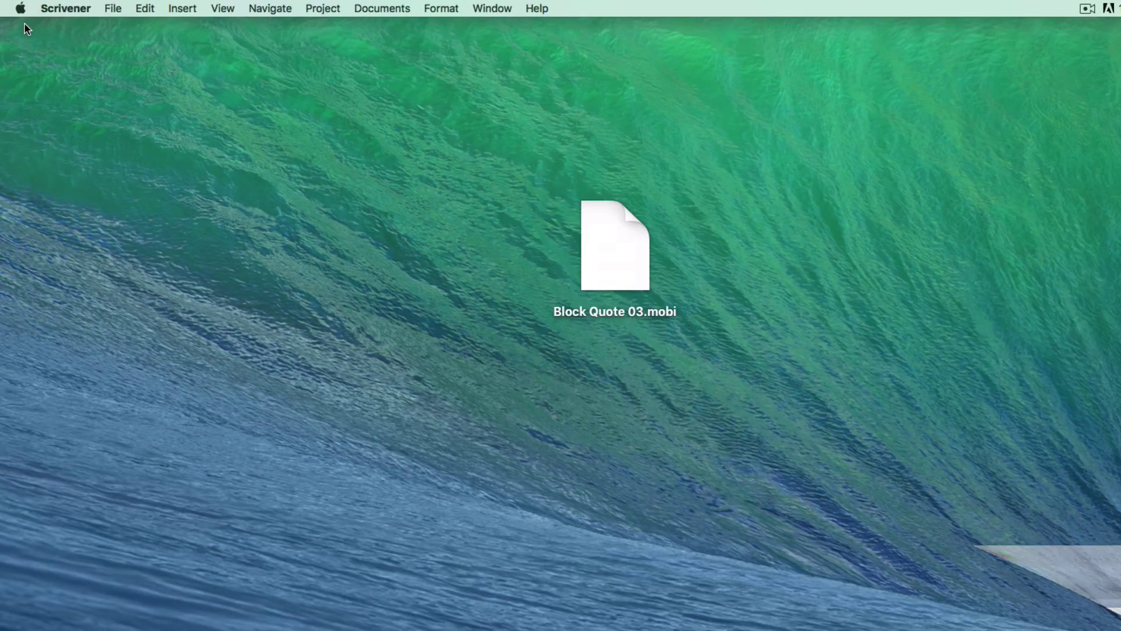
right_click(611, 237)
mouse_move(709, 261)
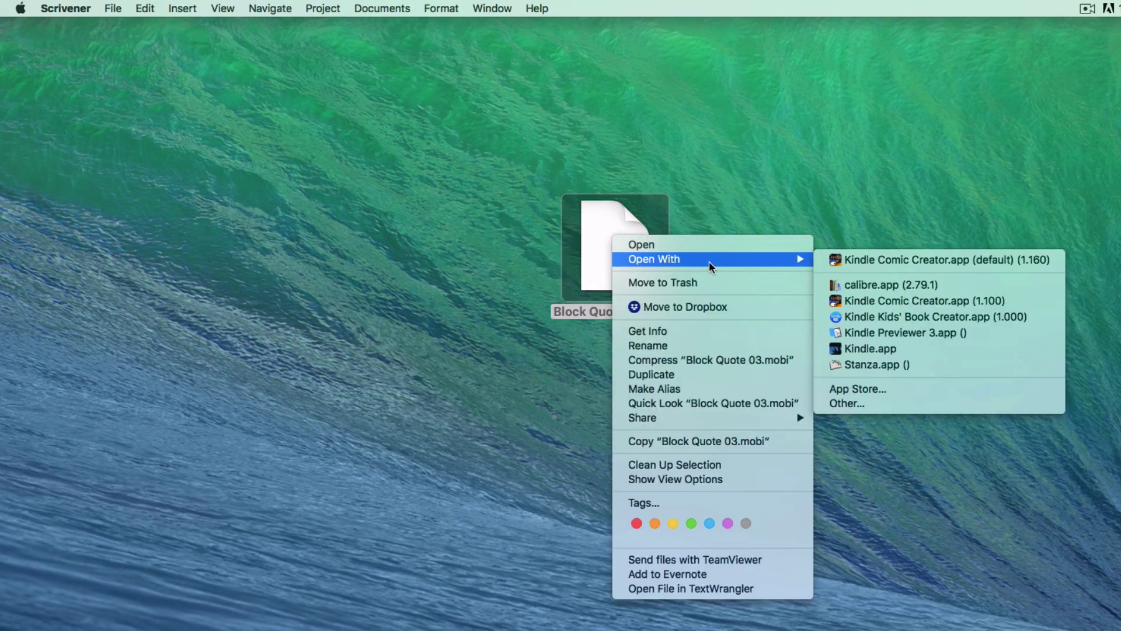
click(869, 350)
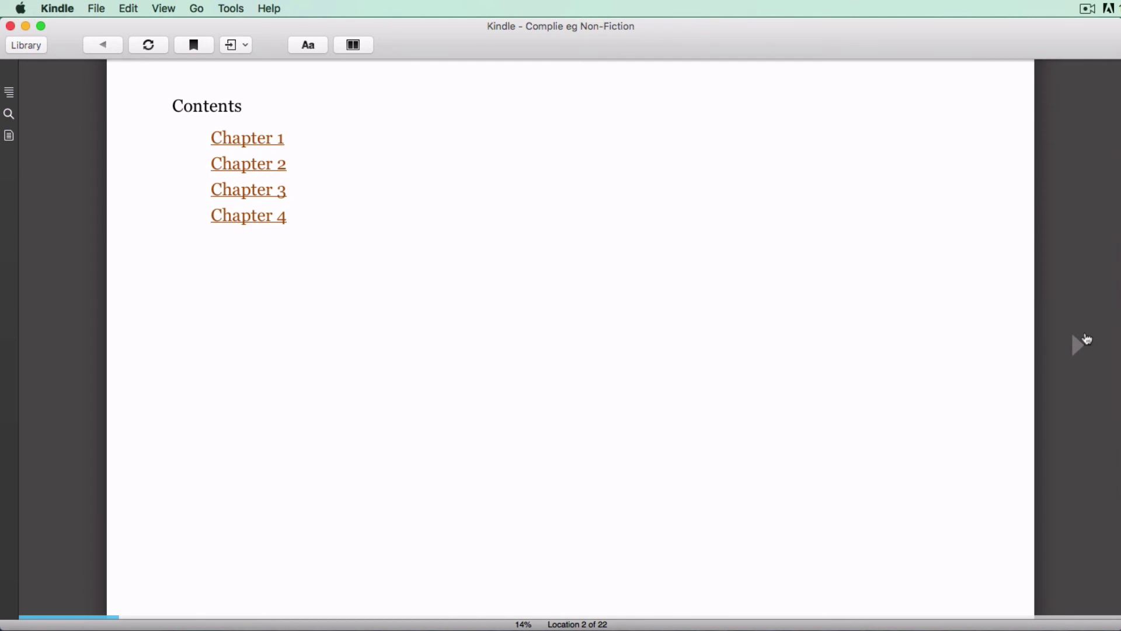
click(1079, 349)
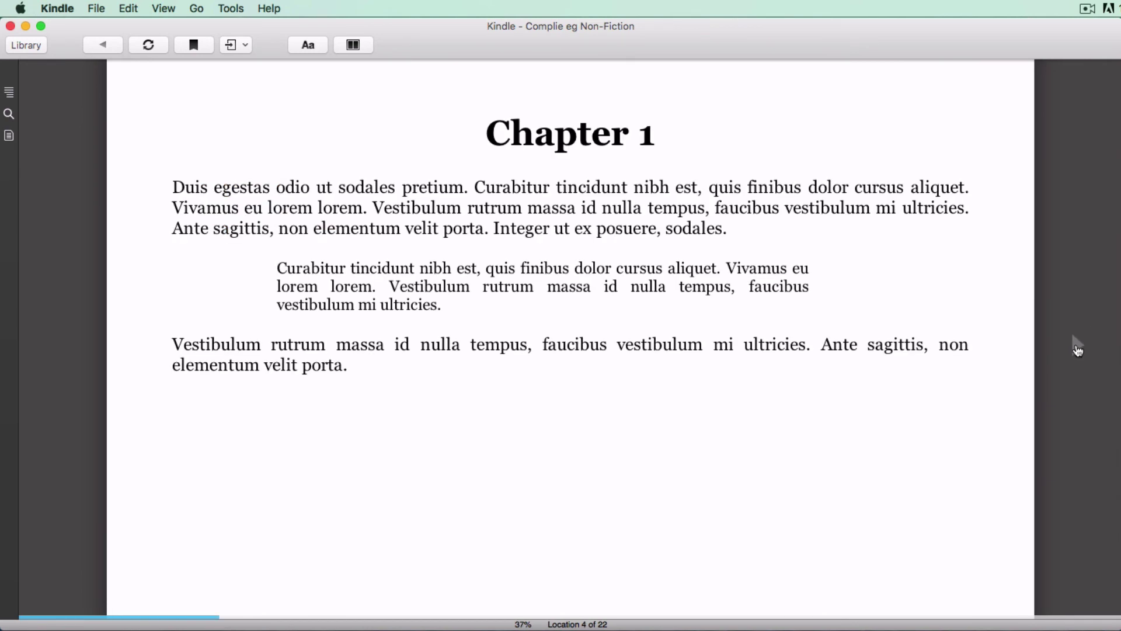